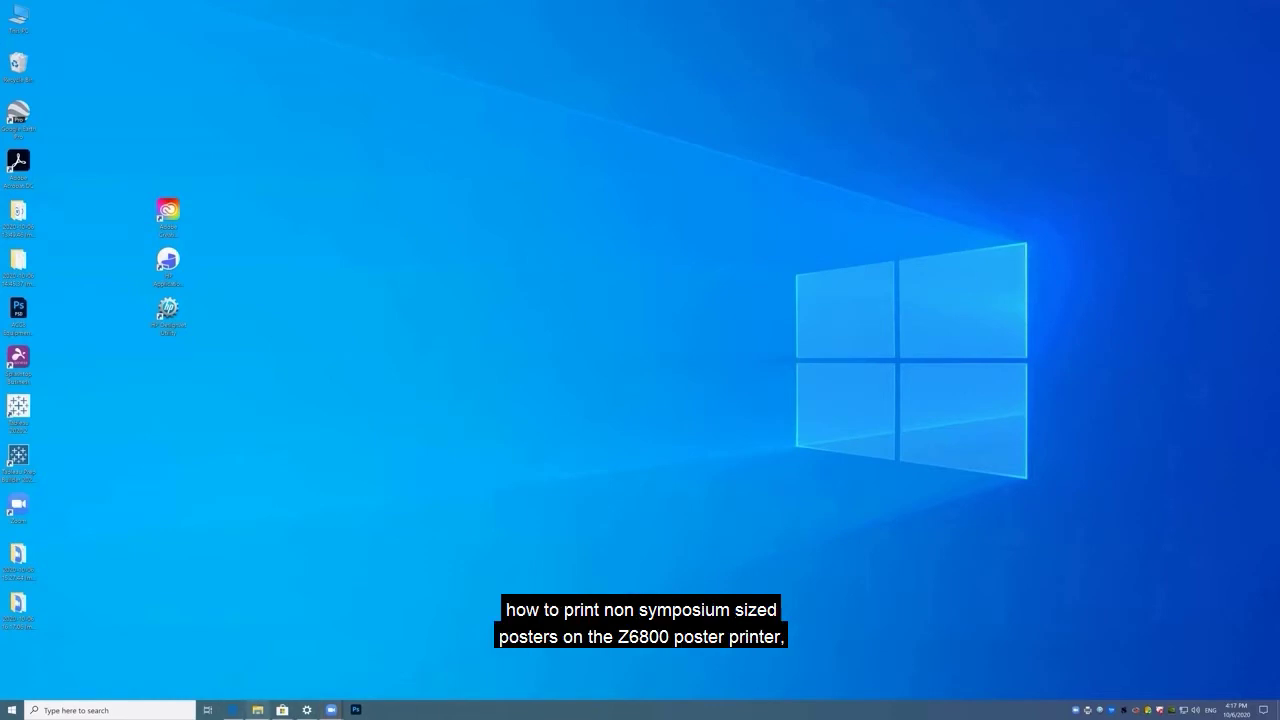
Browse File Explorer to the network share's ACC8 Equipment Card - Rode Videomic Pro folder.
left_click(257, 710)
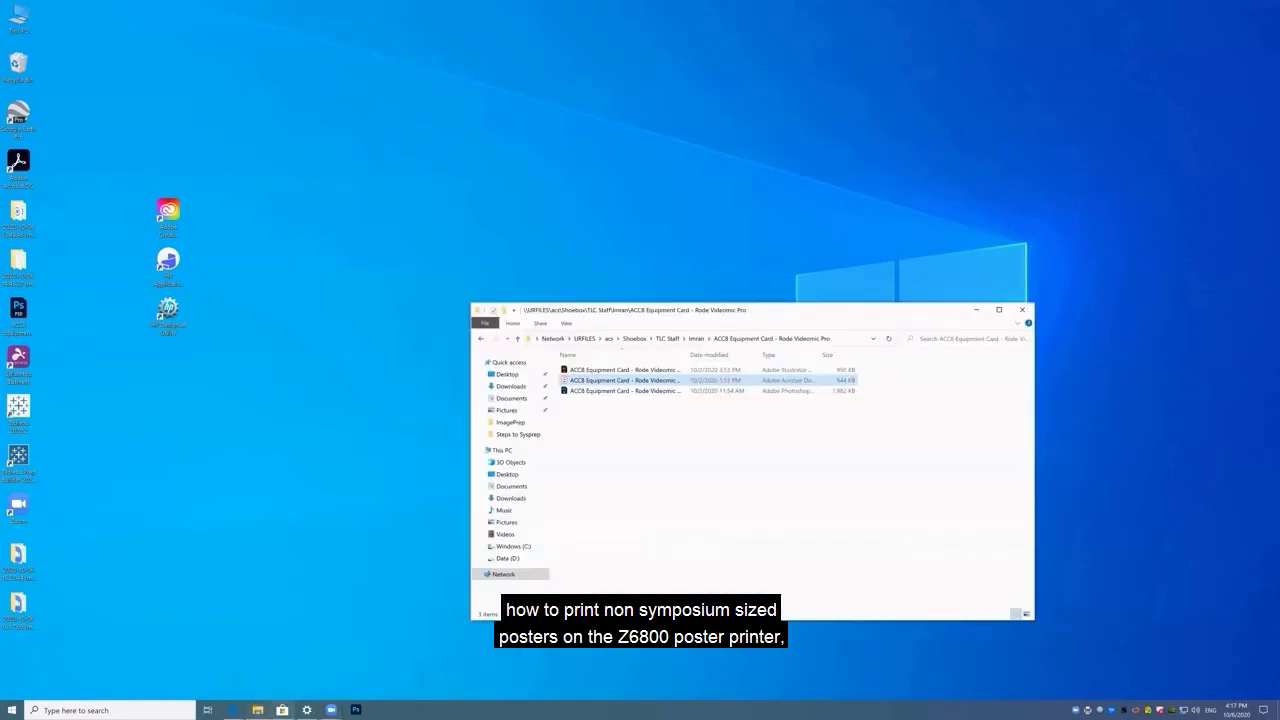
mouse_move(282, 710)
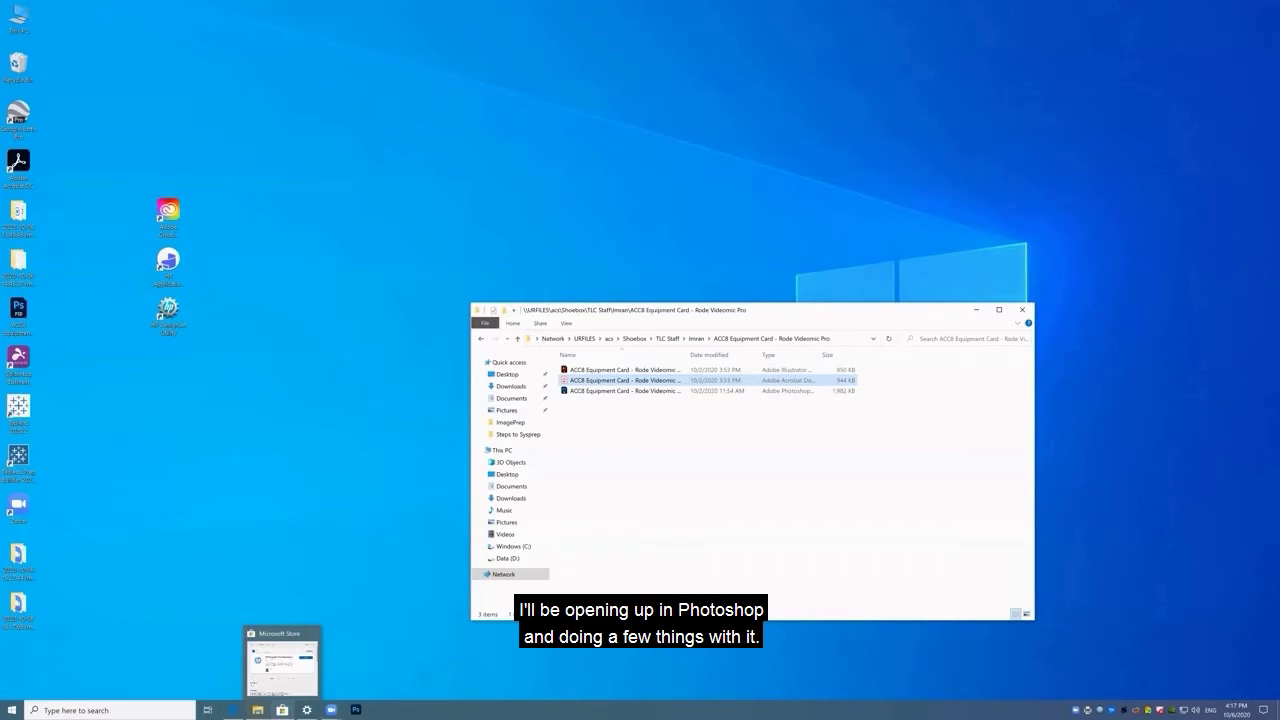
Open the Rode Videomic Pro card PDF in Acrobat Reader and save a copy to the Desktop.
double_click(685, 384)
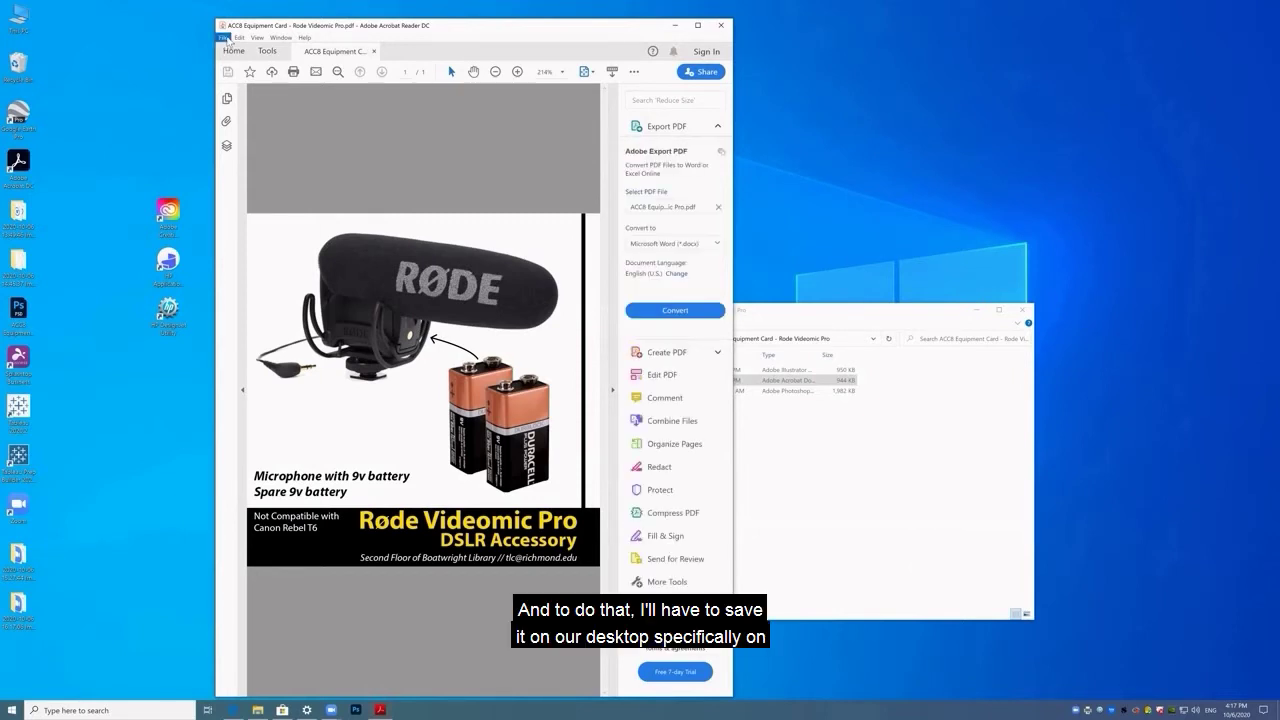
left_click(226, 38)
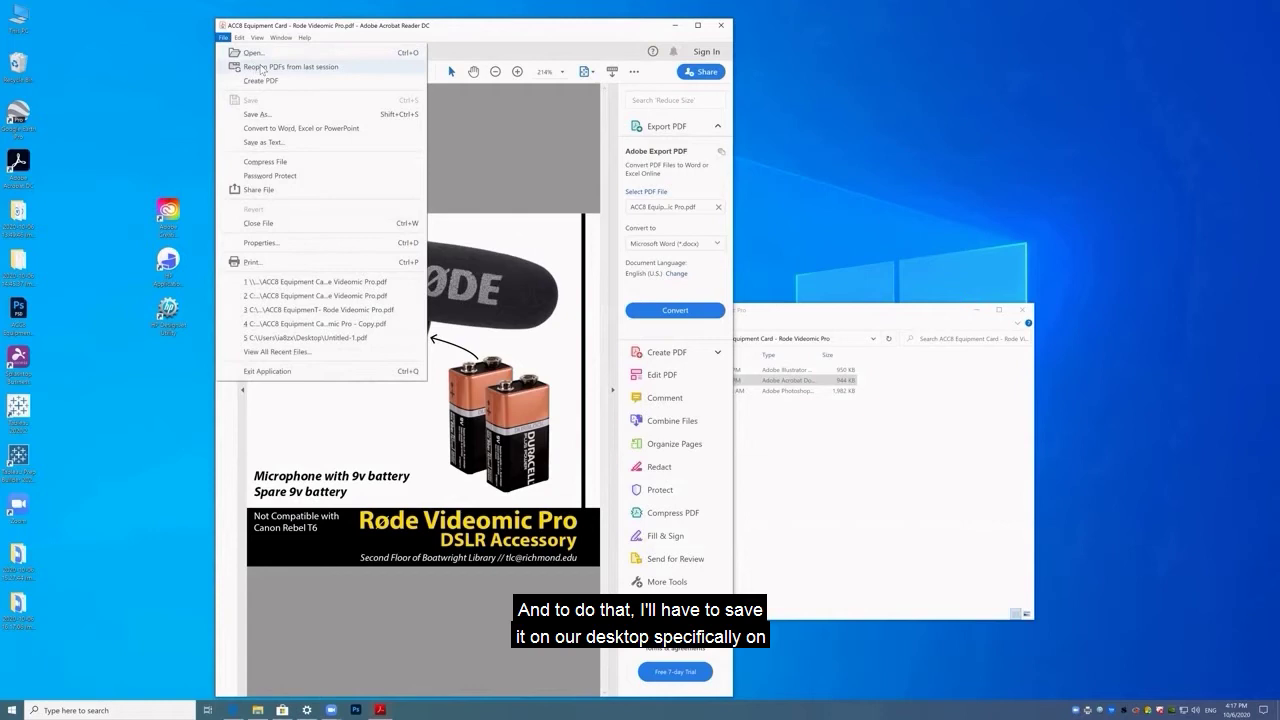
left_click(280, 116)
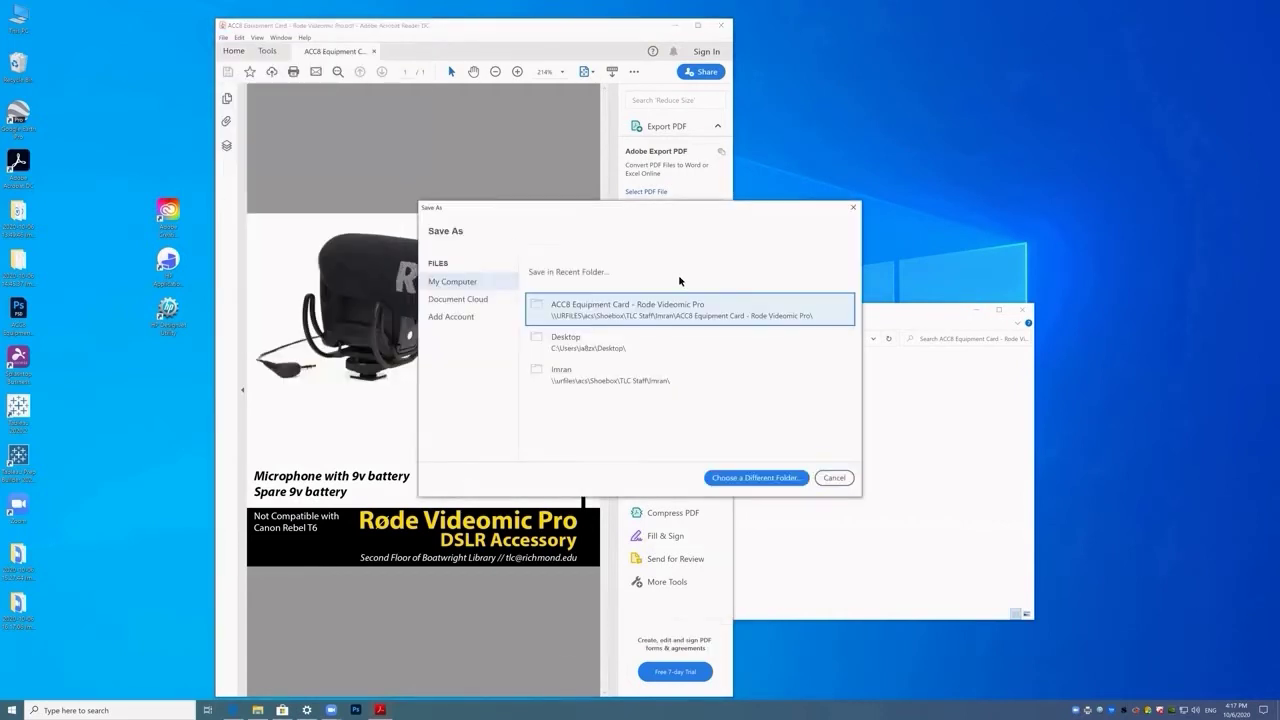
left_click(629, 352)
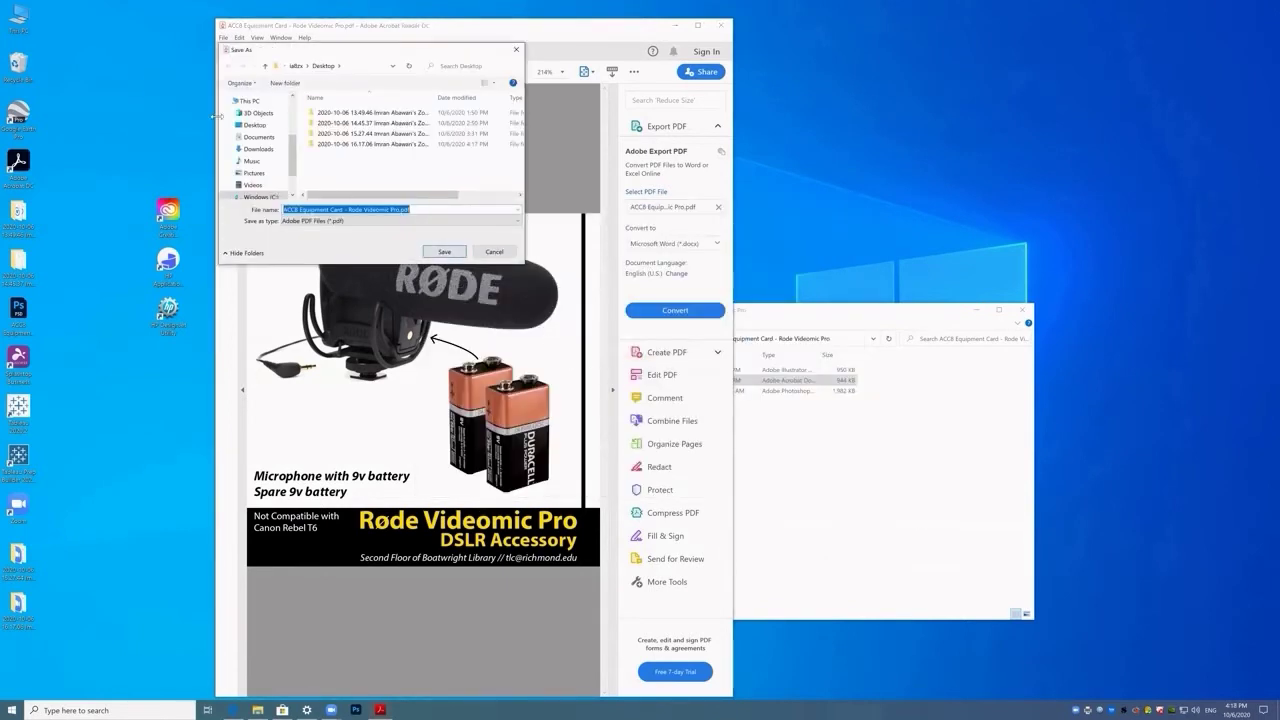
left_click(444, 251)
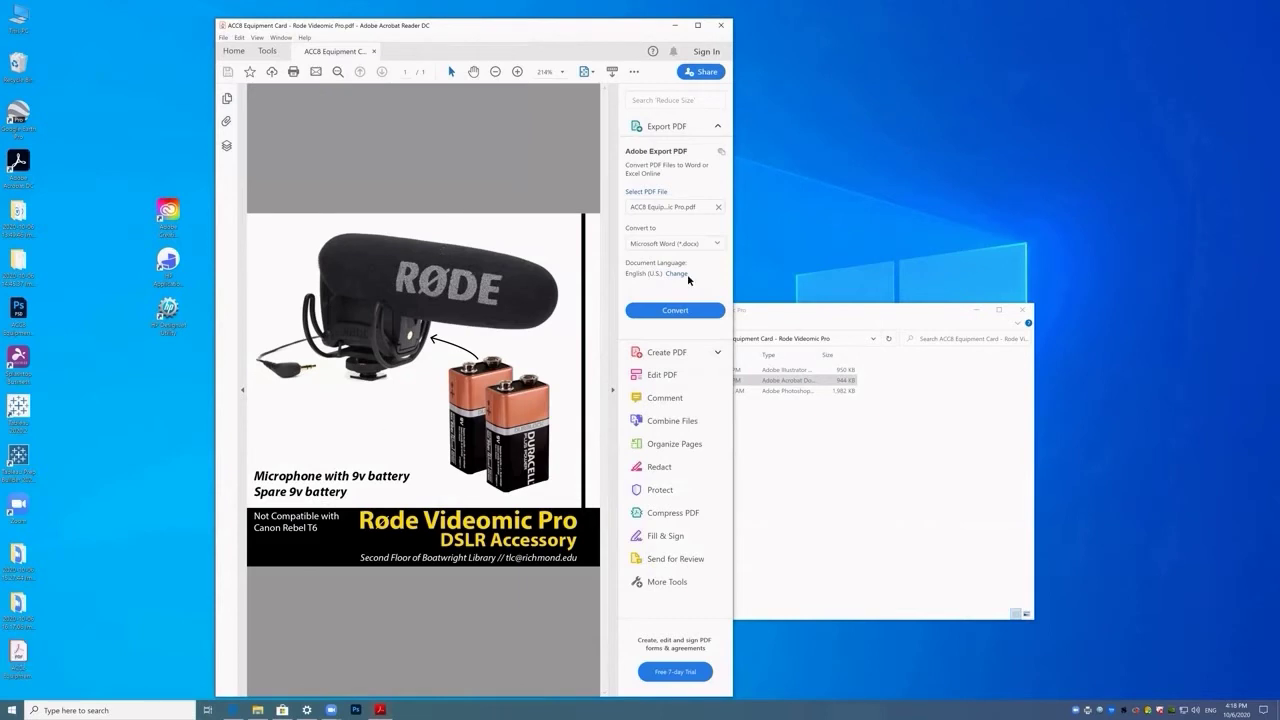
Close Acrobat Reader, launch Photoshop 2020 and drop the desktop card PDF into it.
left_click(721, 25)
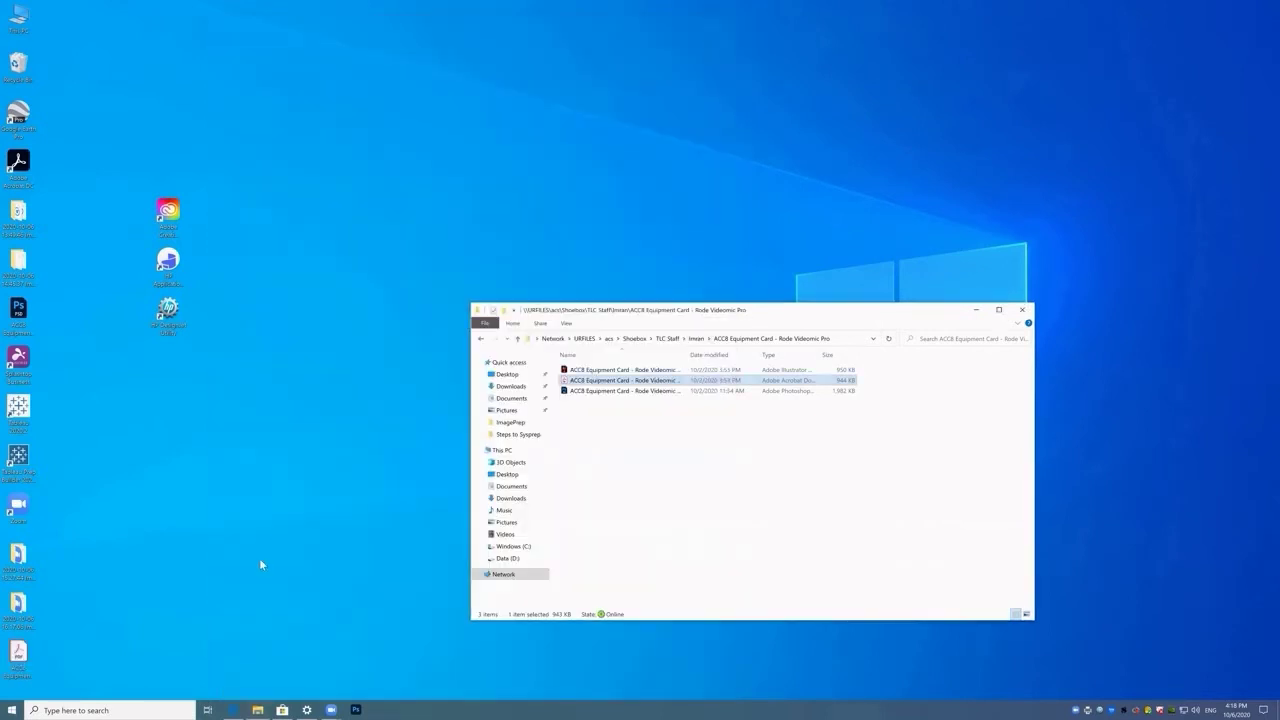
left_click_drag(33, 660, 346, 708)
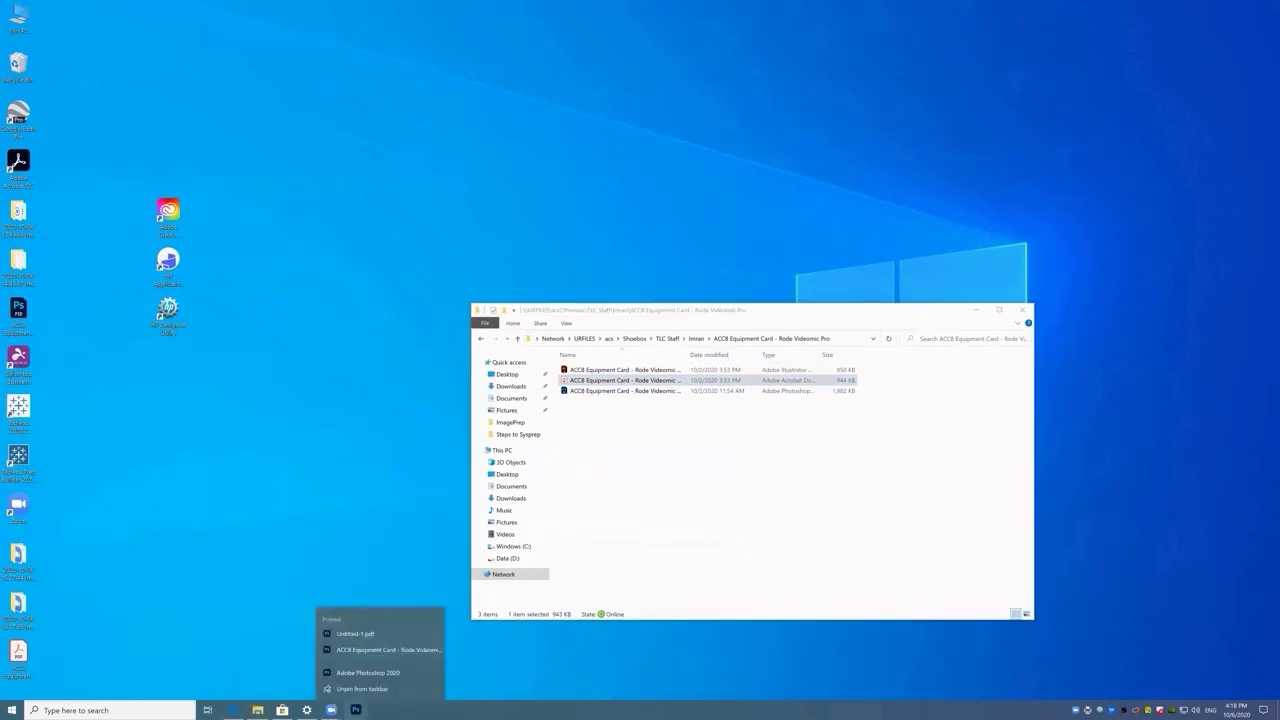
left_click(362, 672)
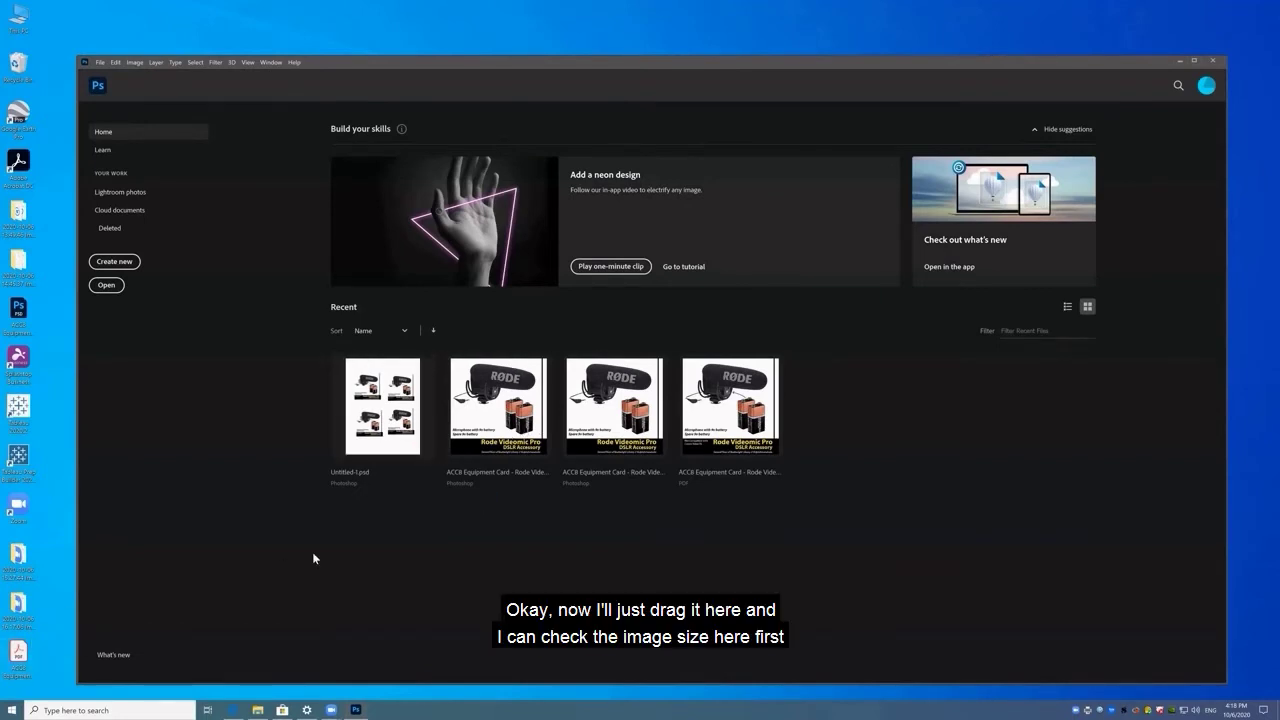
left_click_drag(858, 334, 859, 418)
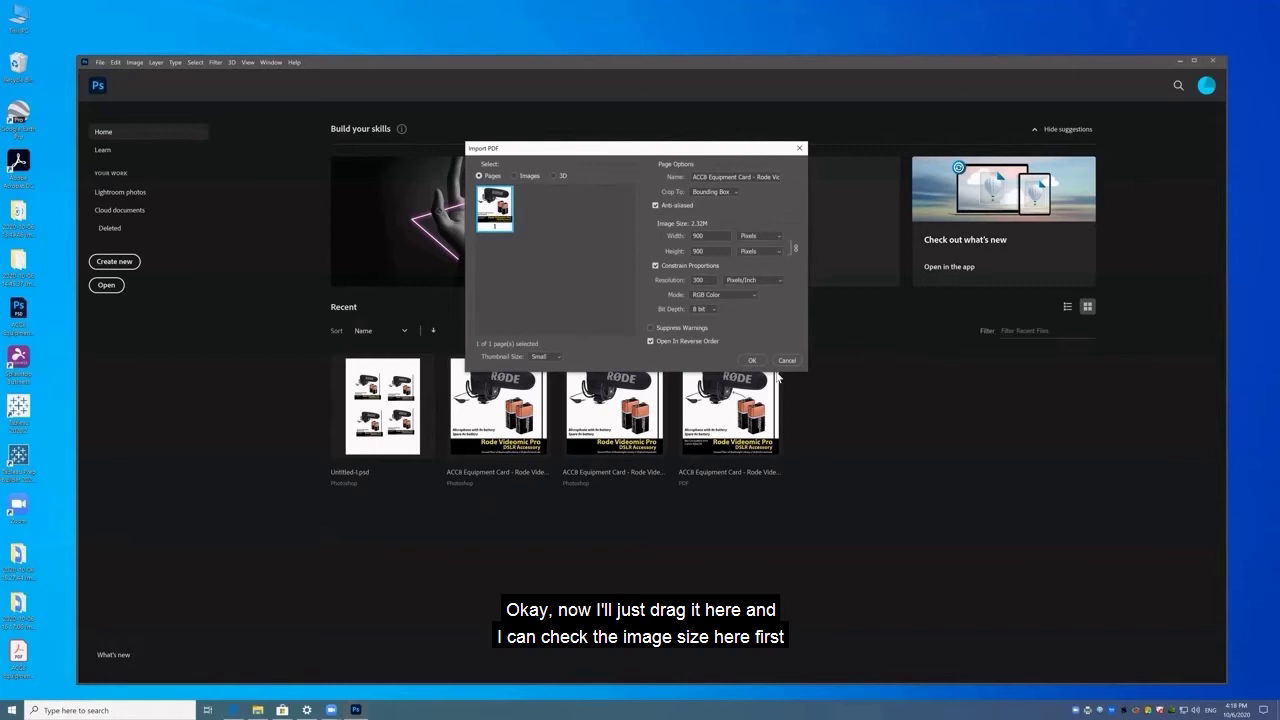
Set the Import PDF size units to Inches and the width to 5.
left_click(772, 234)
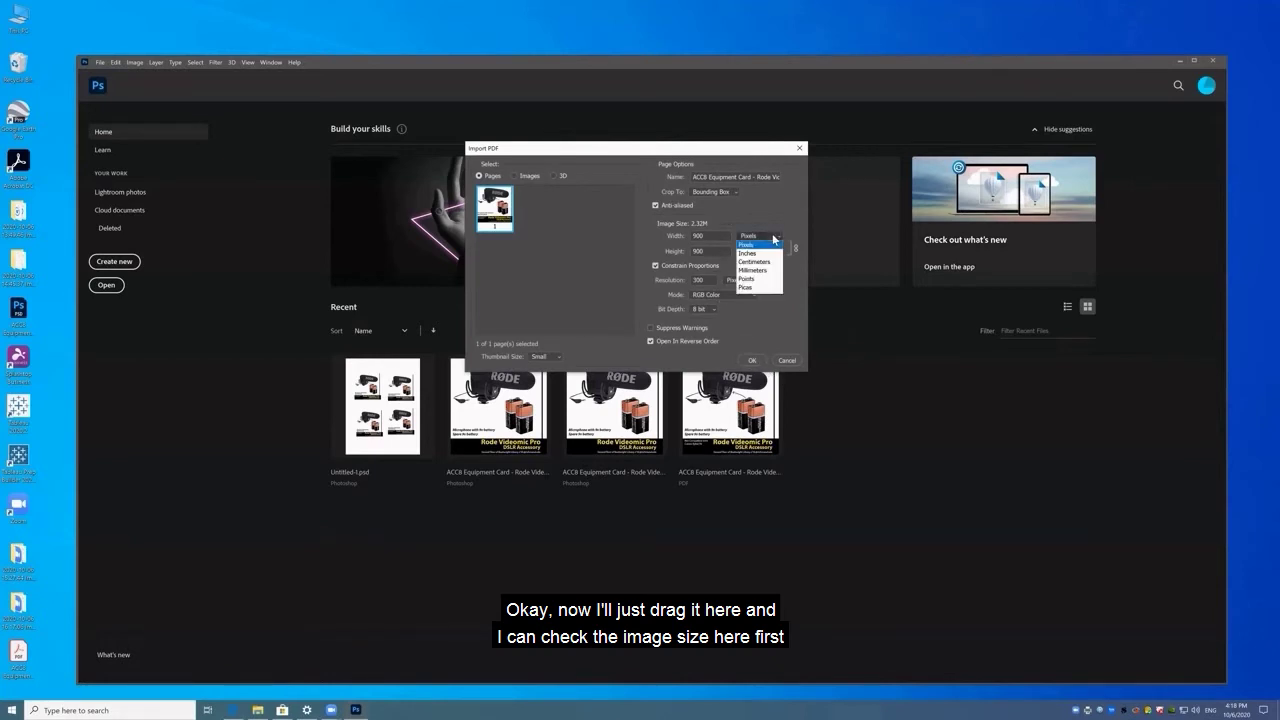
left_click(755, 251)
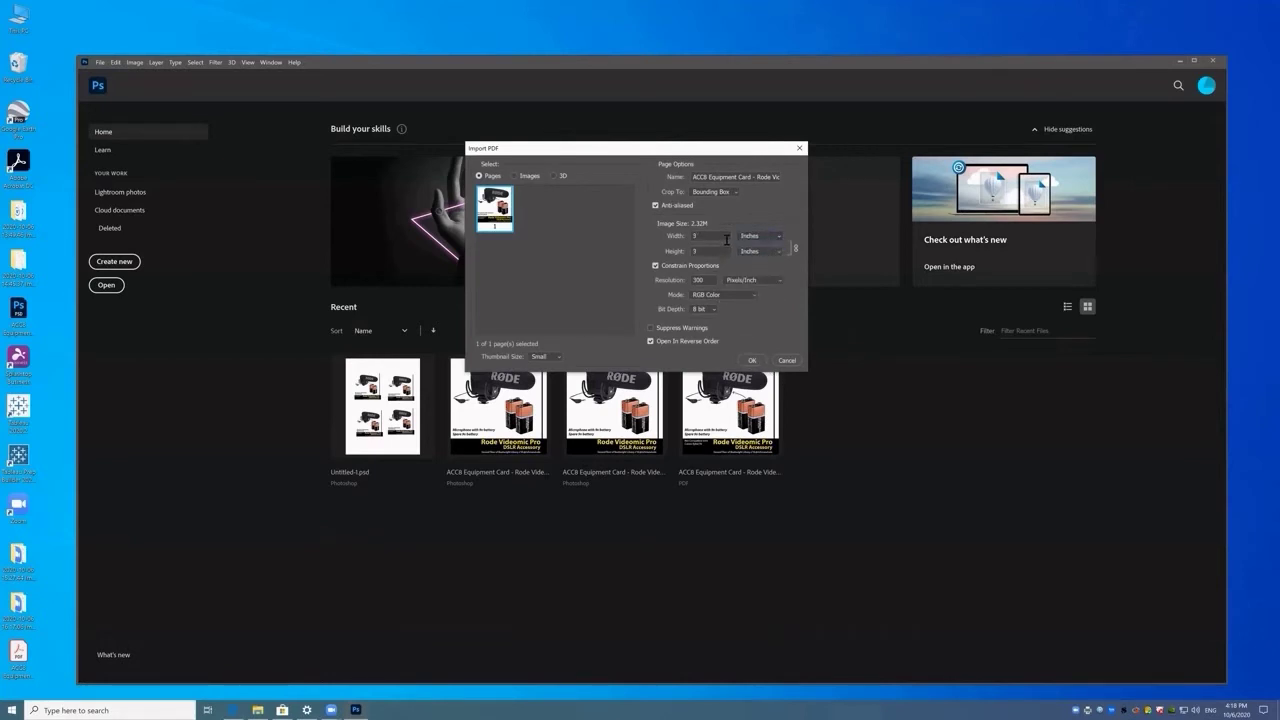
left_click(727, 239)
key("BackSpace")
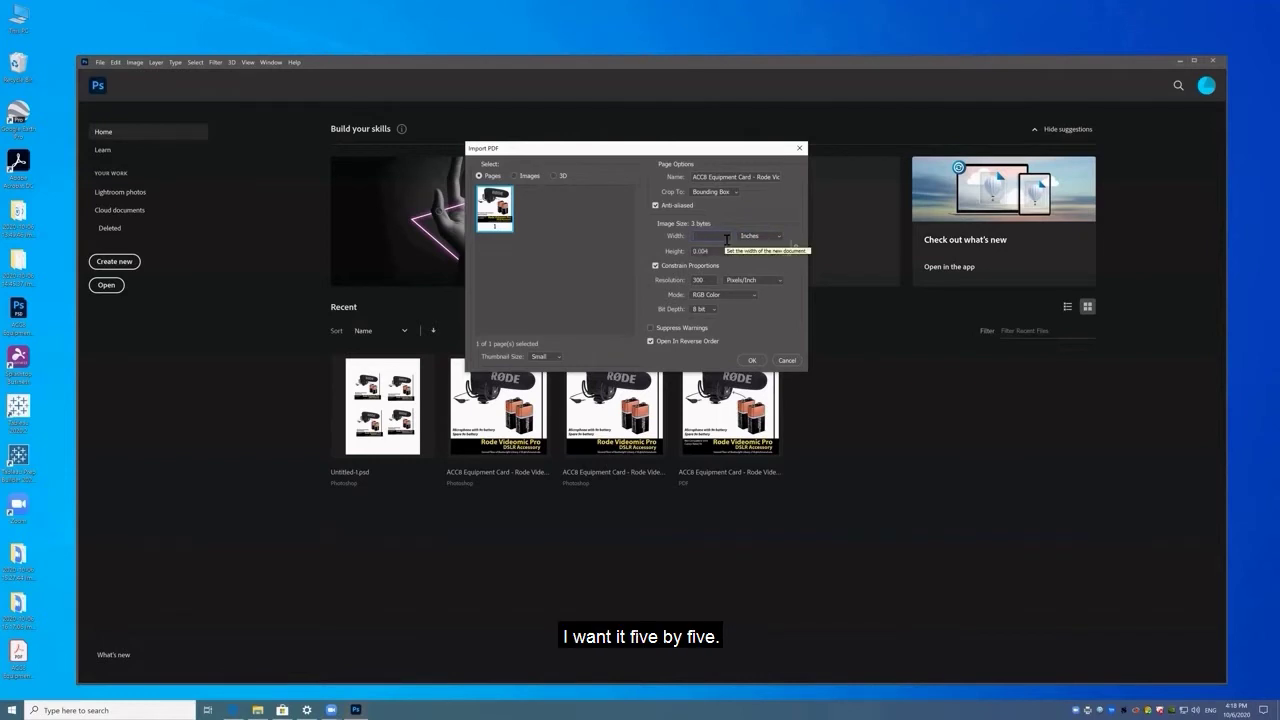
type("5")
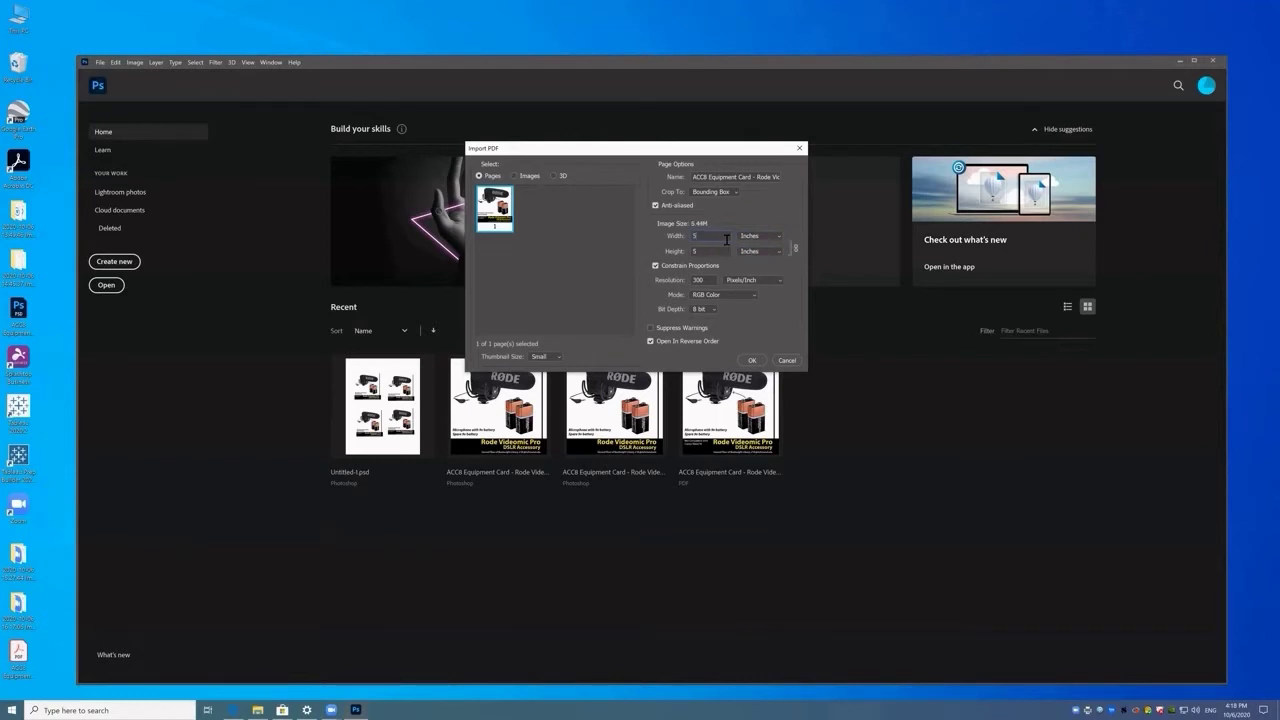
Import the card and confirm in Image Size it is 5 × 5 inches at 300 ppi.
left_click(752, 360)
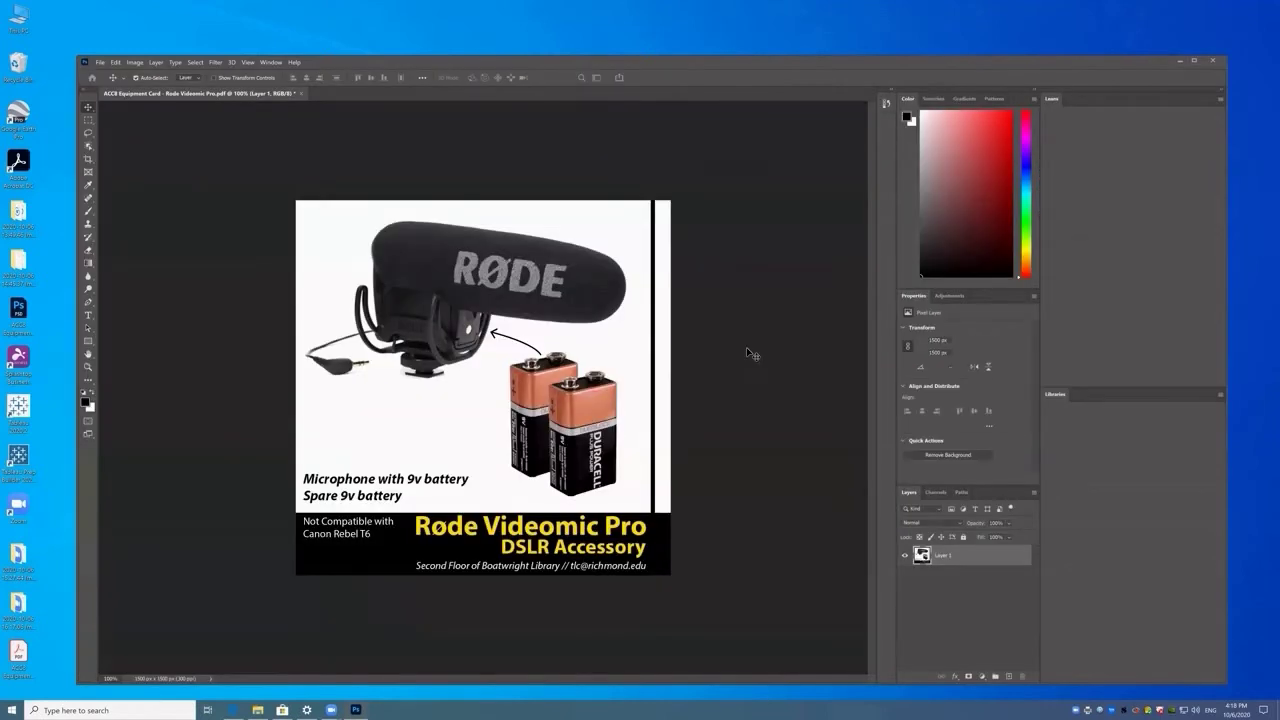
left_click(134, 62)
left_click(148, 127)
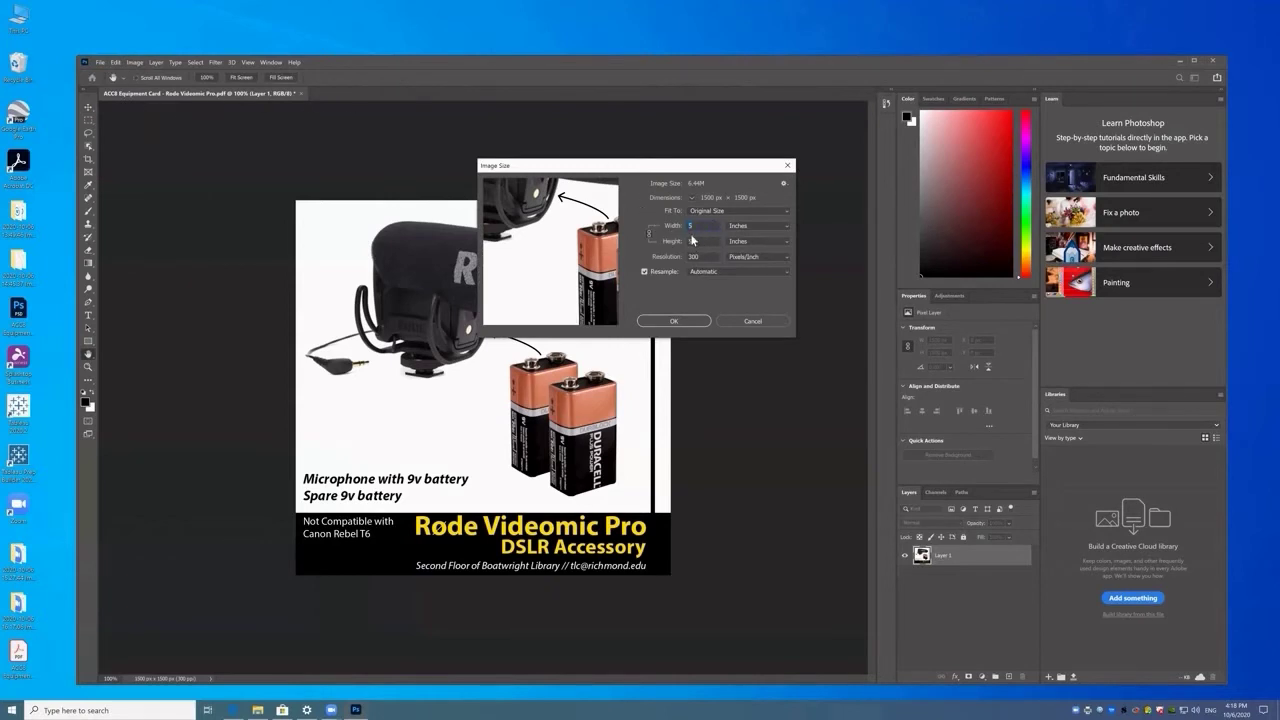
left_click(674, 321)
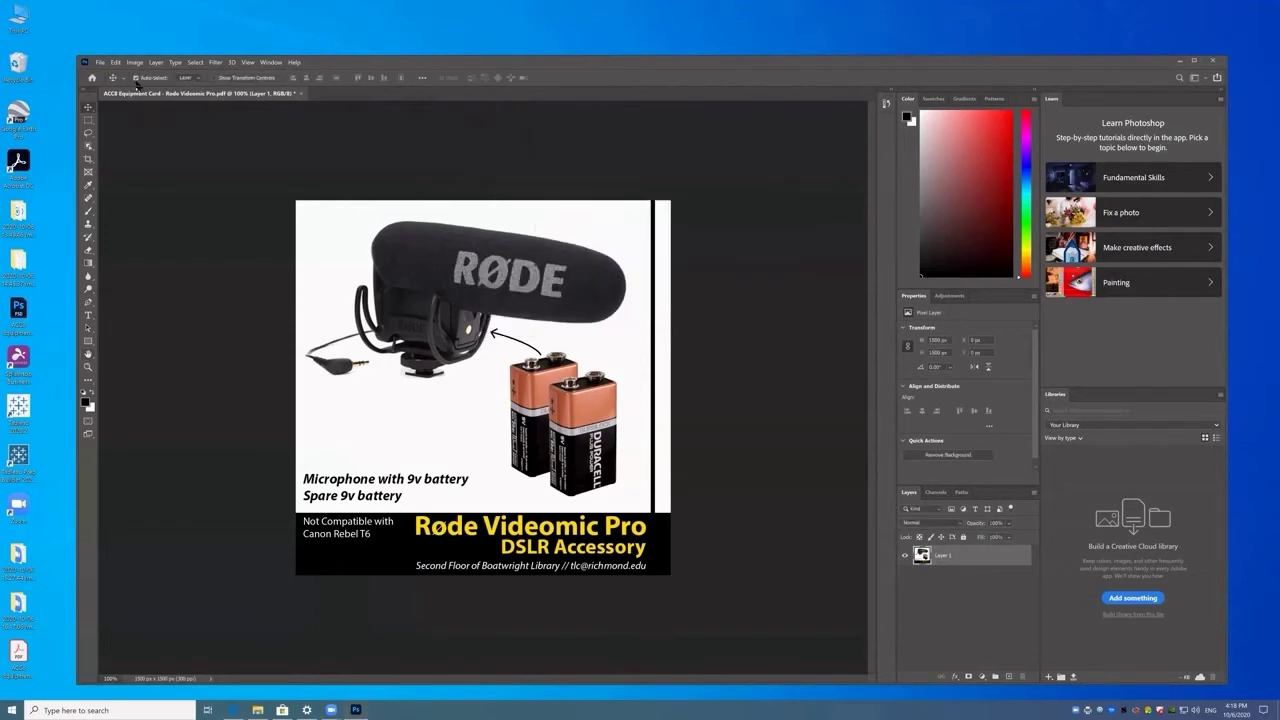
Save the card to the desktop on this computer as a Photoshop PDF.
left_click(100, 62)
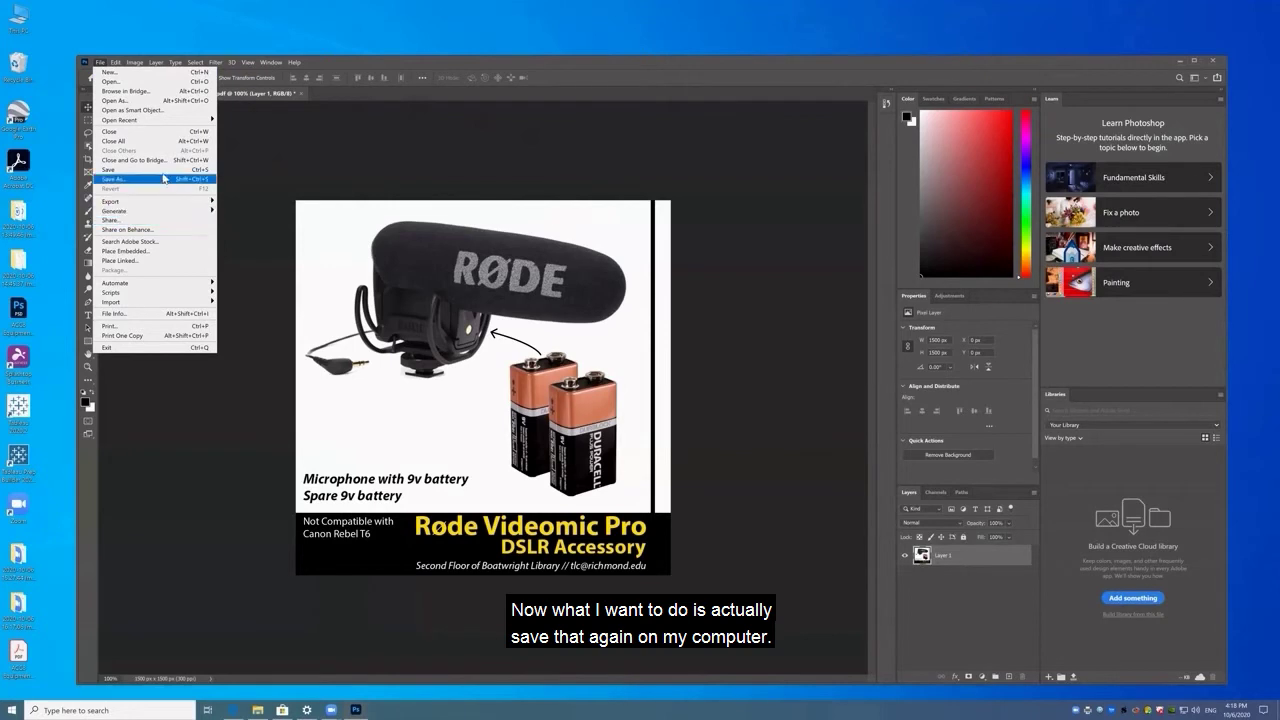
left_click(161, 180)
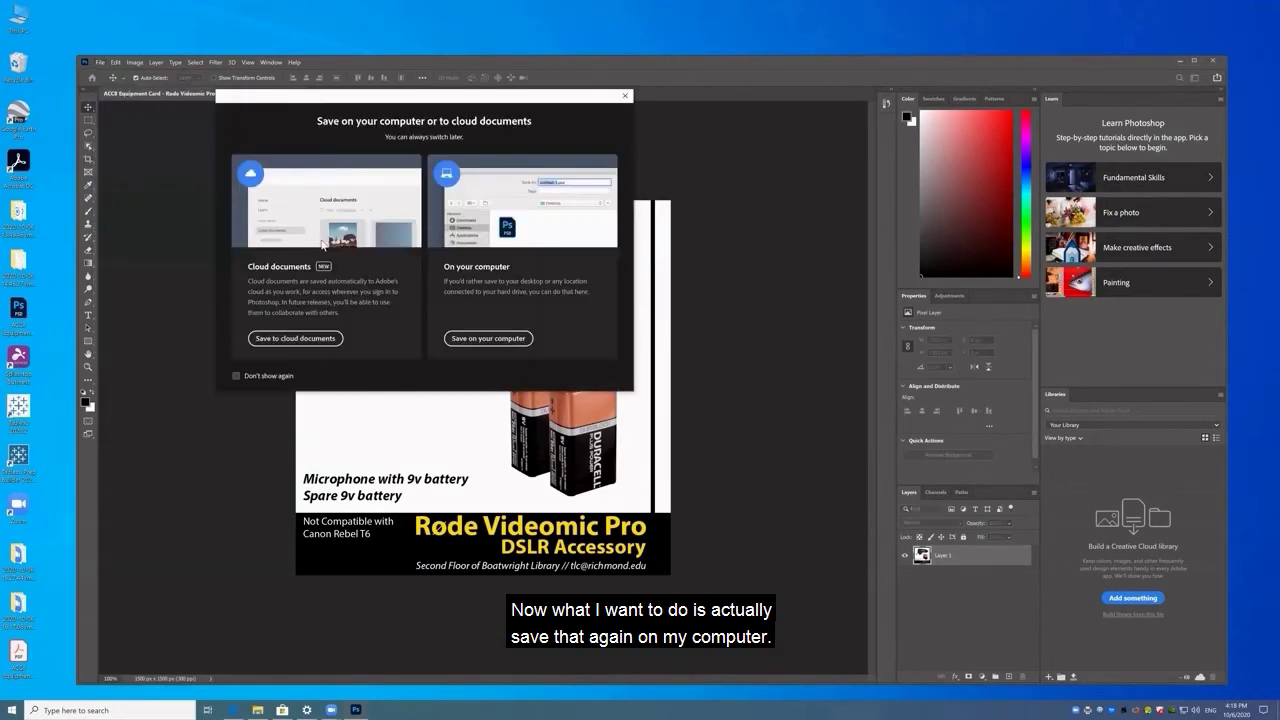
left_click(503, 343)
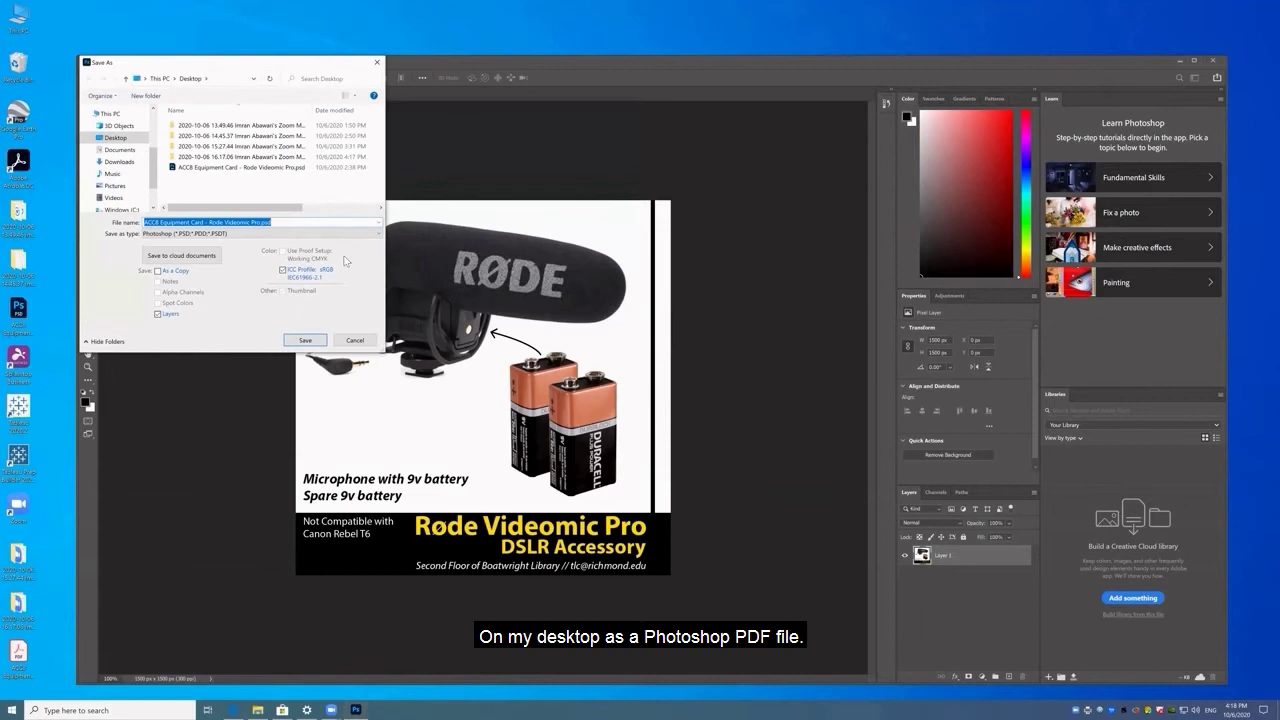
left_click(346, 234)
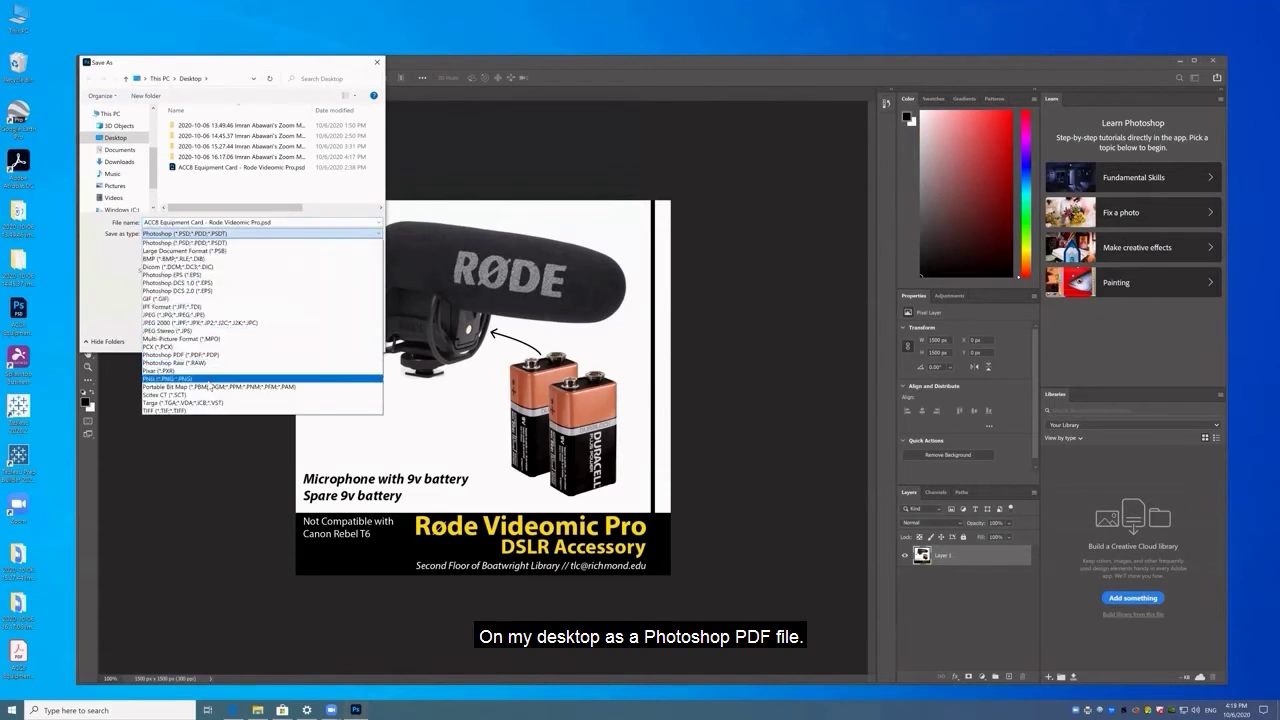
left_click(201, 355)
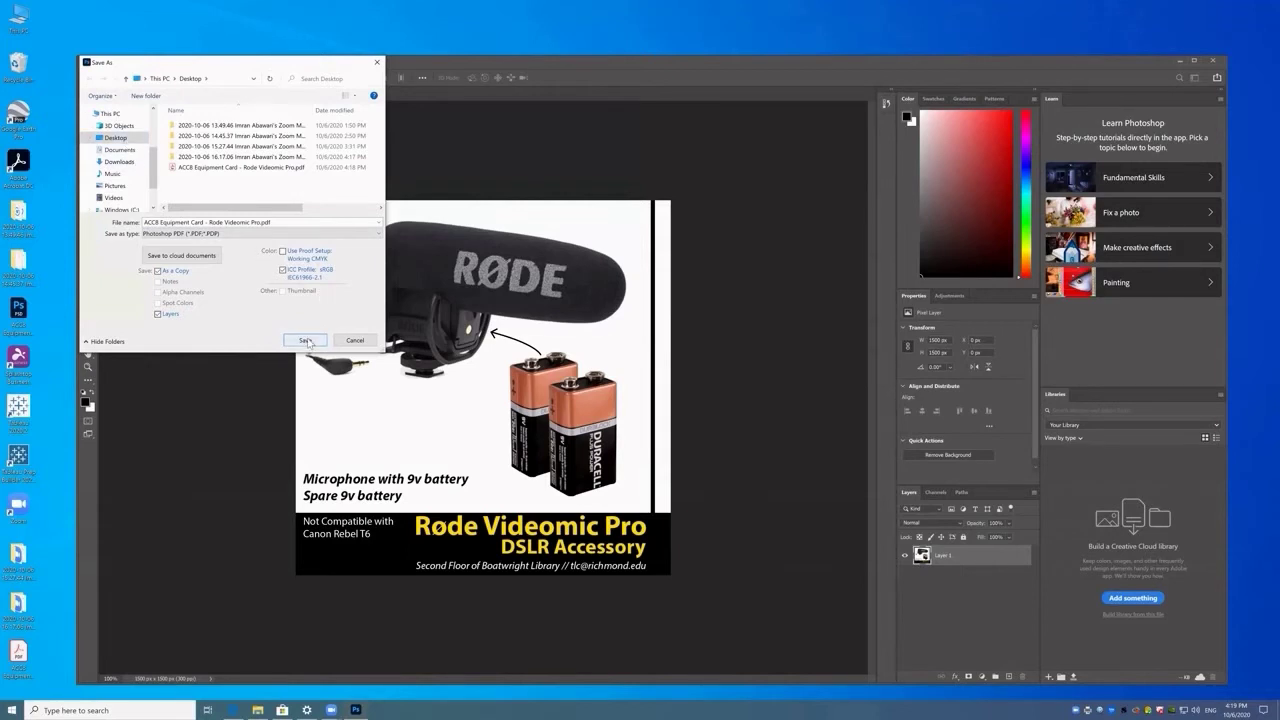
left_click(305, 341)
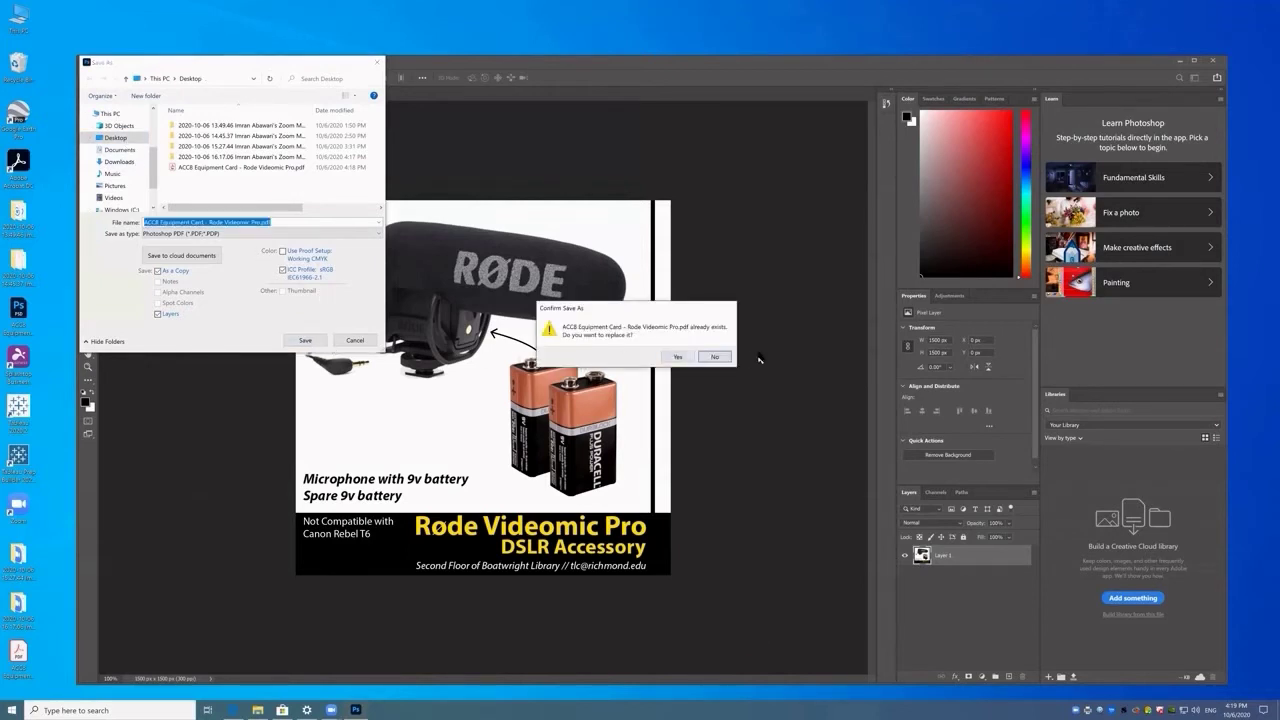
Confirm replacing the existing PDF and save with High Quality Print settings.
left_click(684, 358)
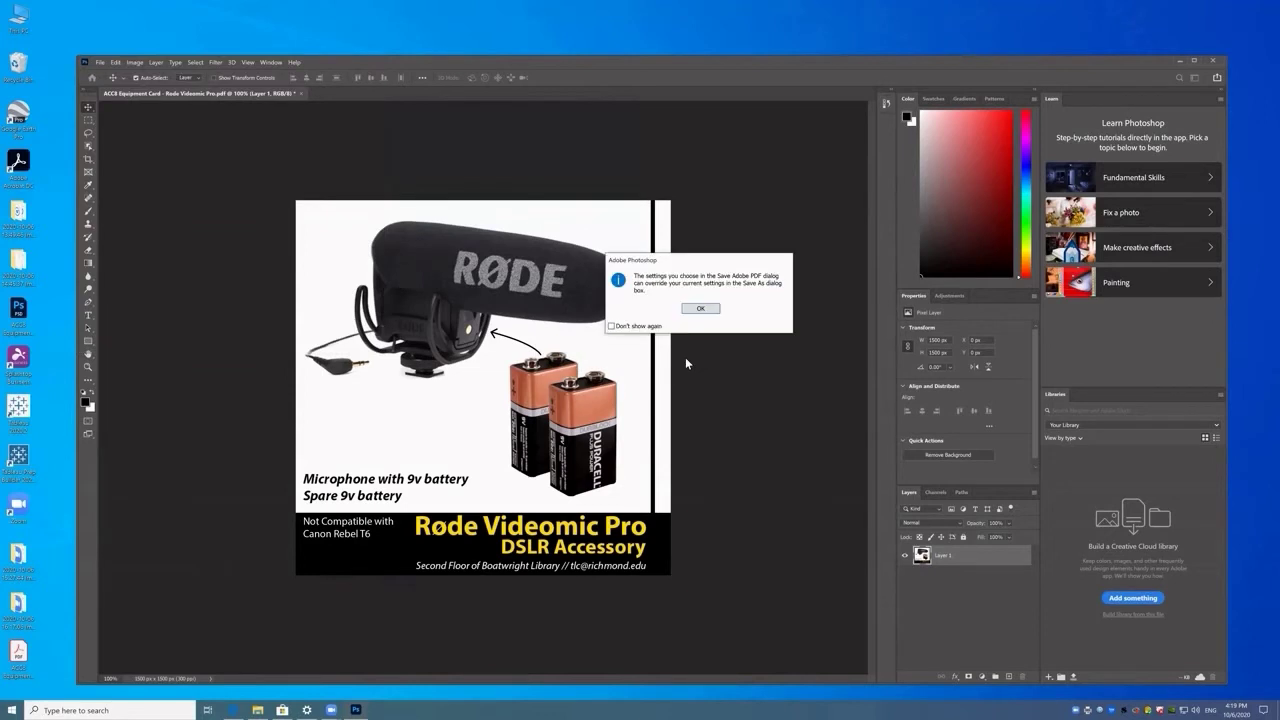
left_click(700, 309)
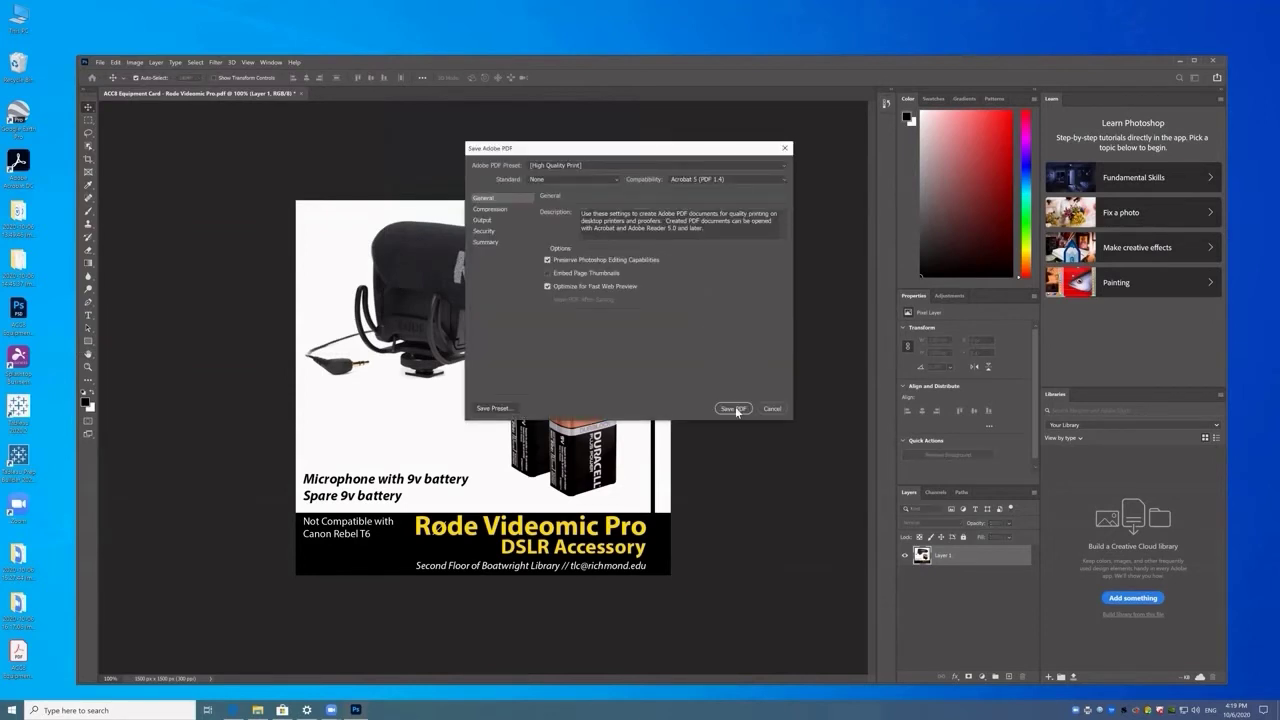
left_click(735, 408)
left_click(714, 331)
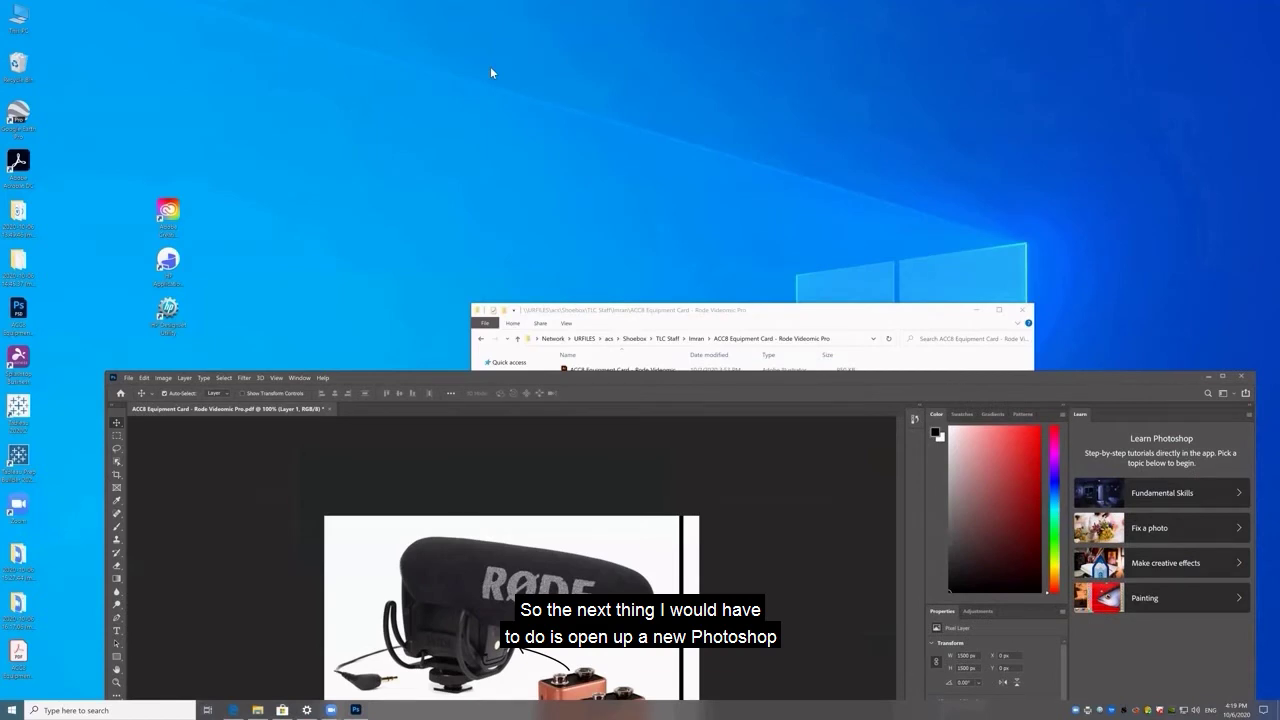
Create a new white document 13 × 13 inches at 300 pixels per inch.
left_click(979, 310)
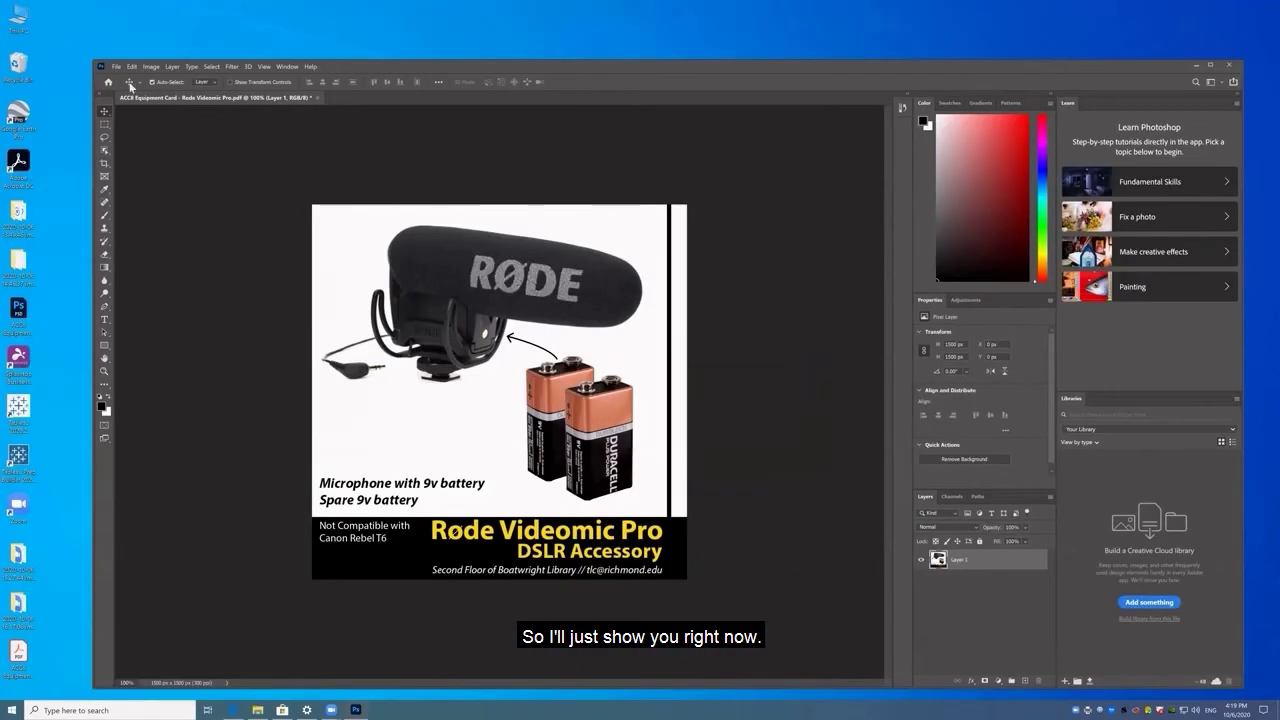
left_click(131, 66)
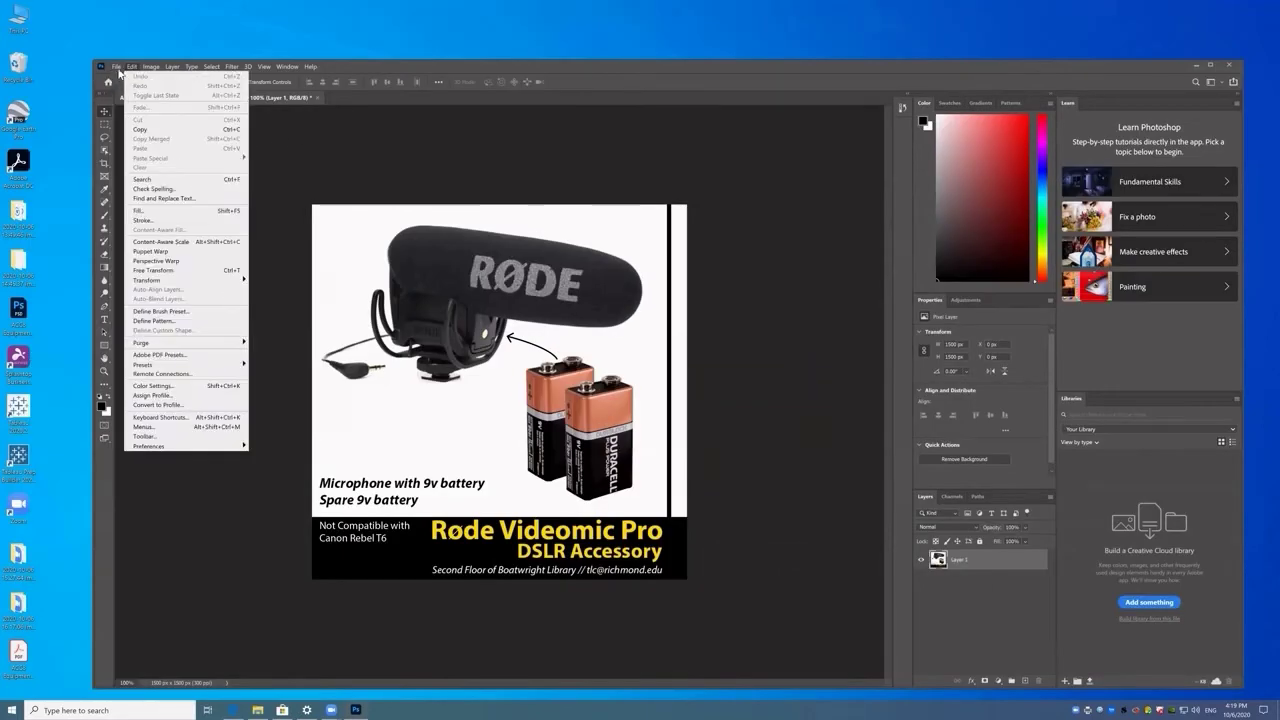
mouse_move(119, 68)
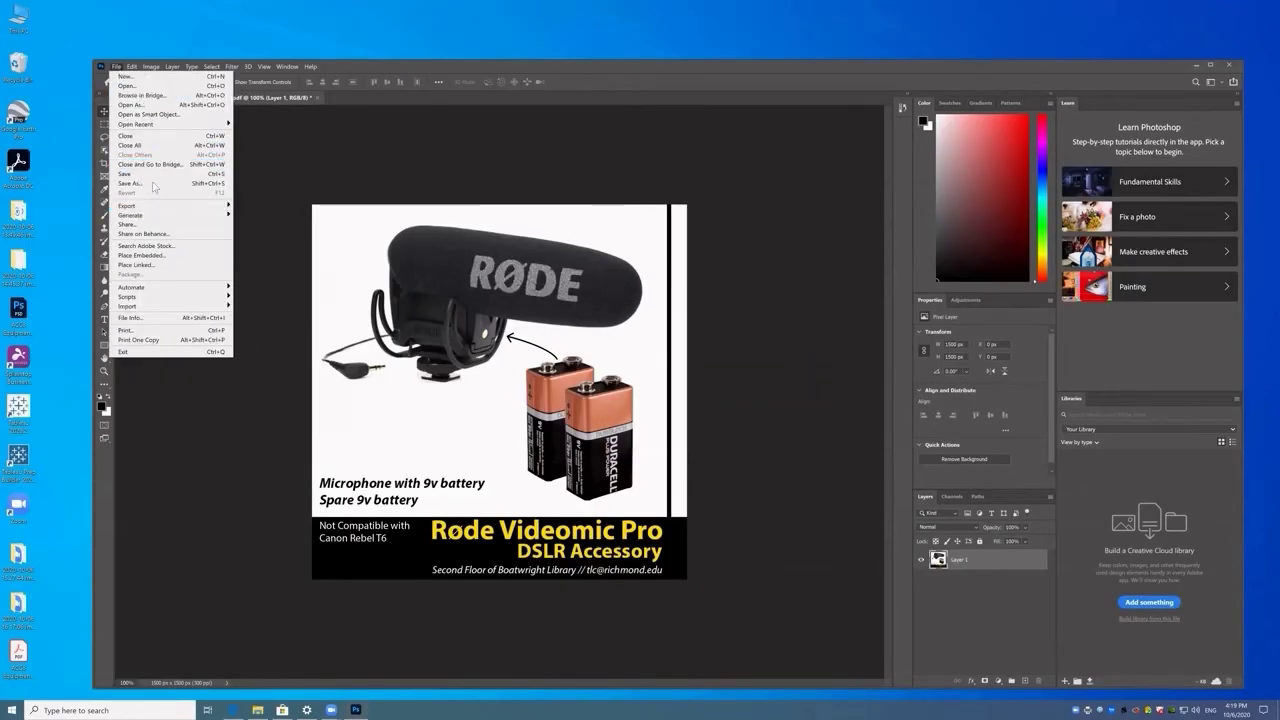
left_click(126, 76)
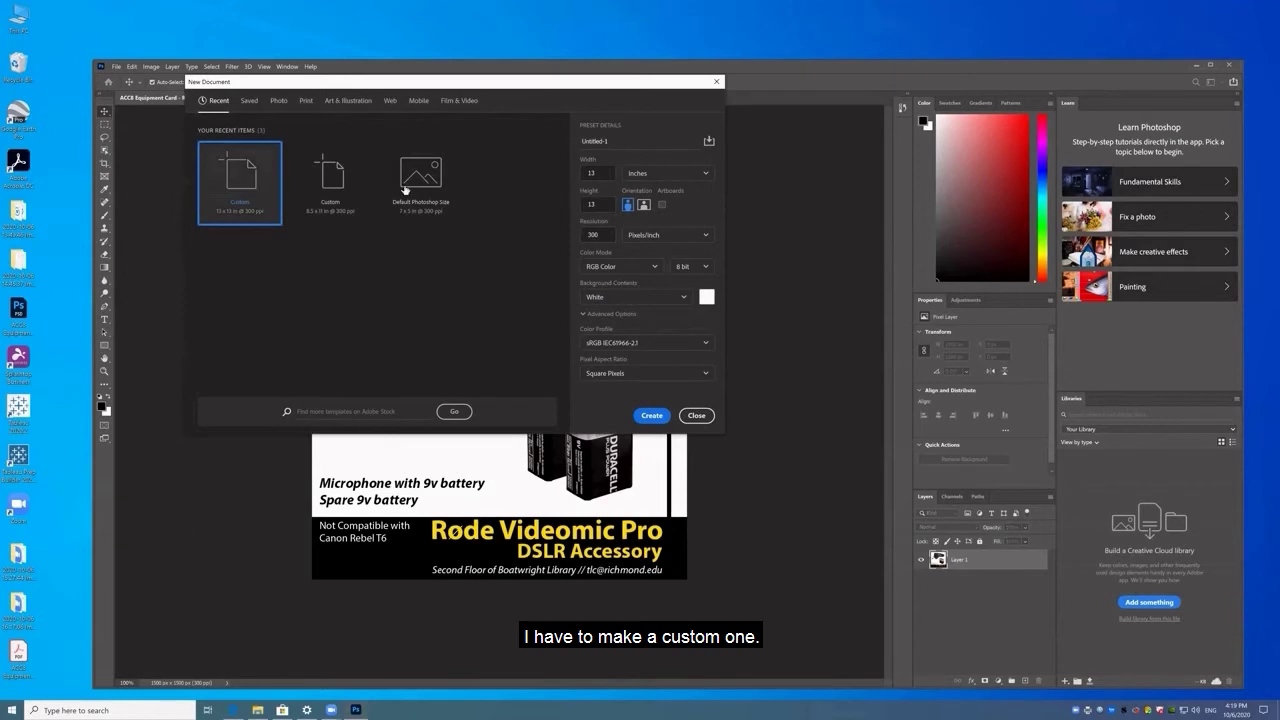
double_click(608, 173)
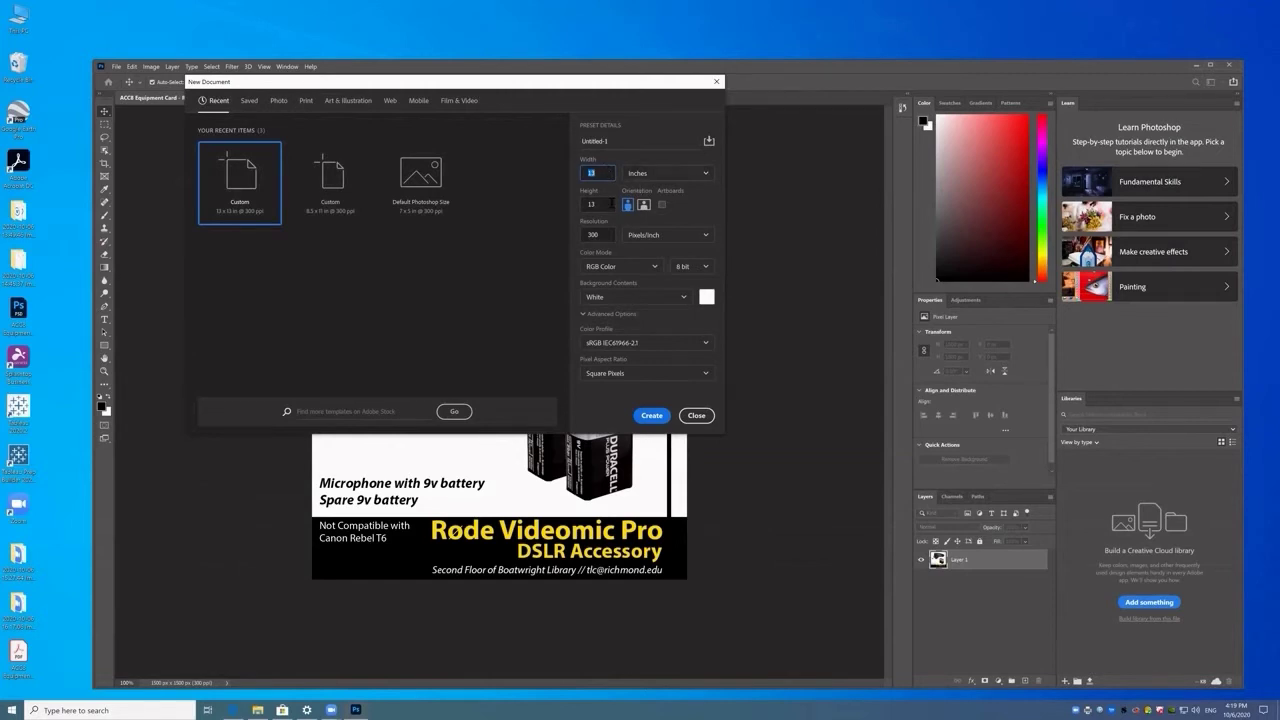
left_click(651, 415)
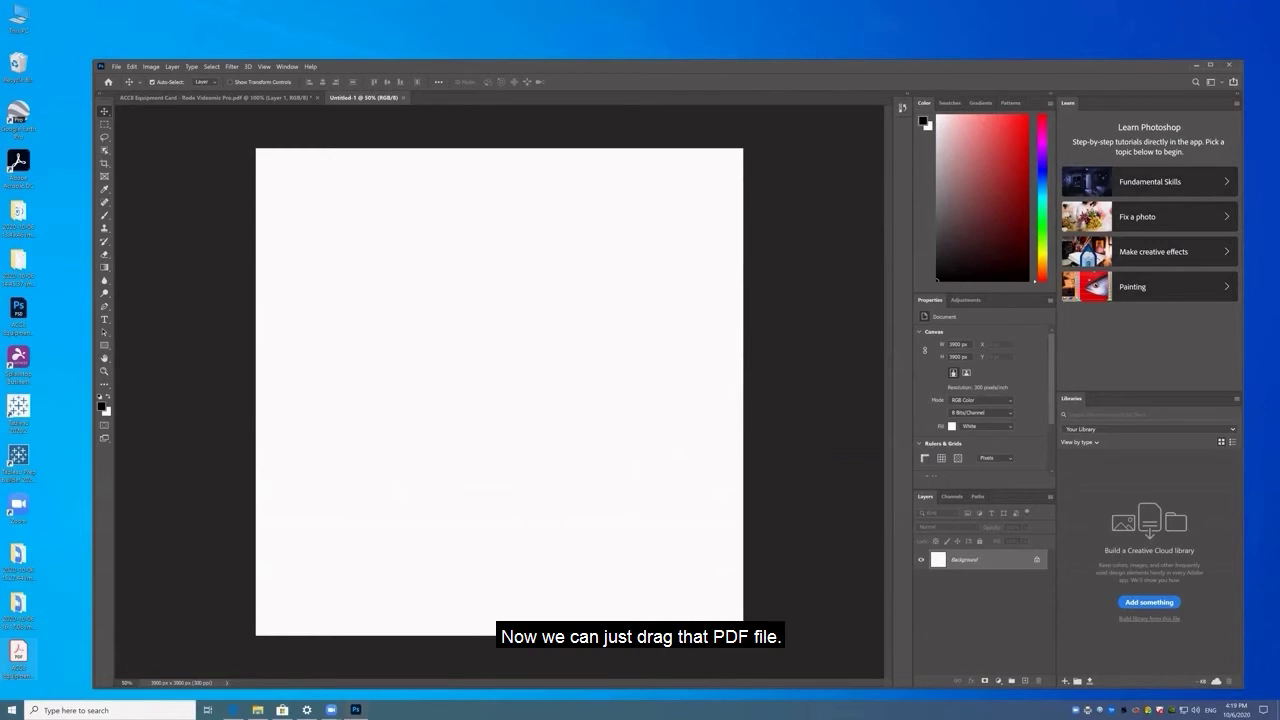
Place the first two card copies in the top-left and top-right quadrants.
left_click_drag(18, 655, 348, 232)
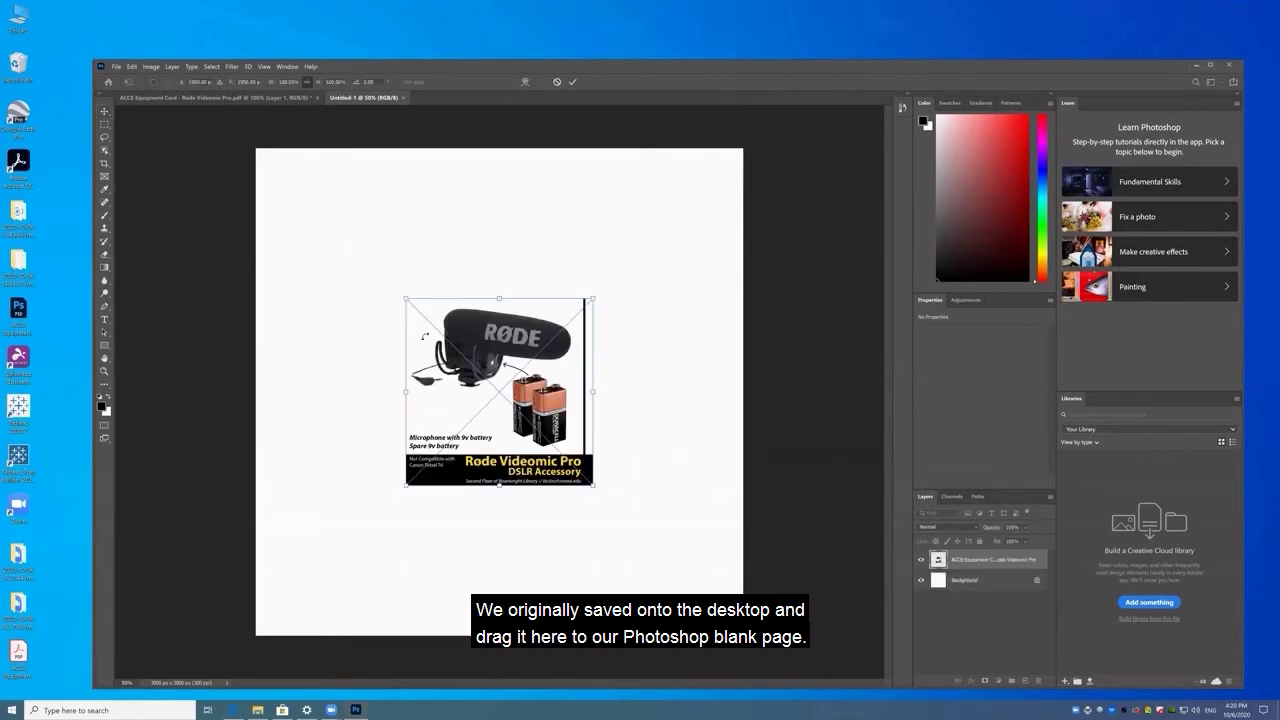
left_click_drag(520, 378, 390, 238)
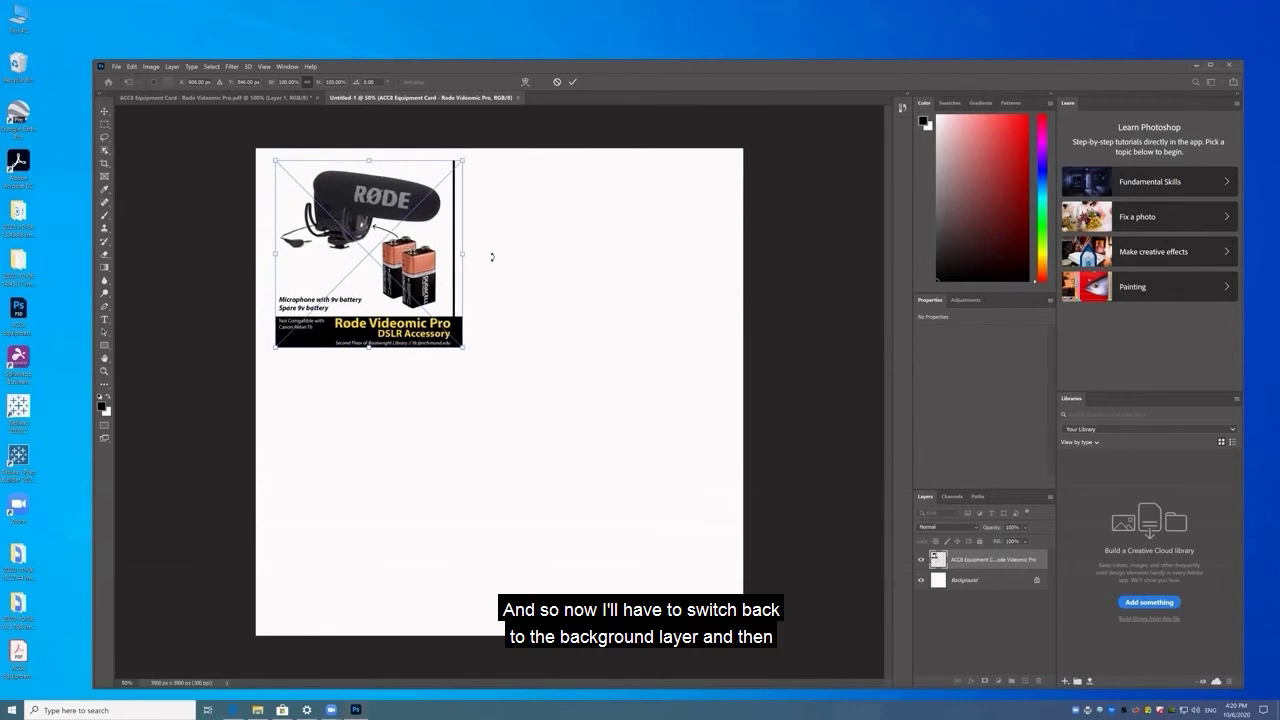
key("Return")
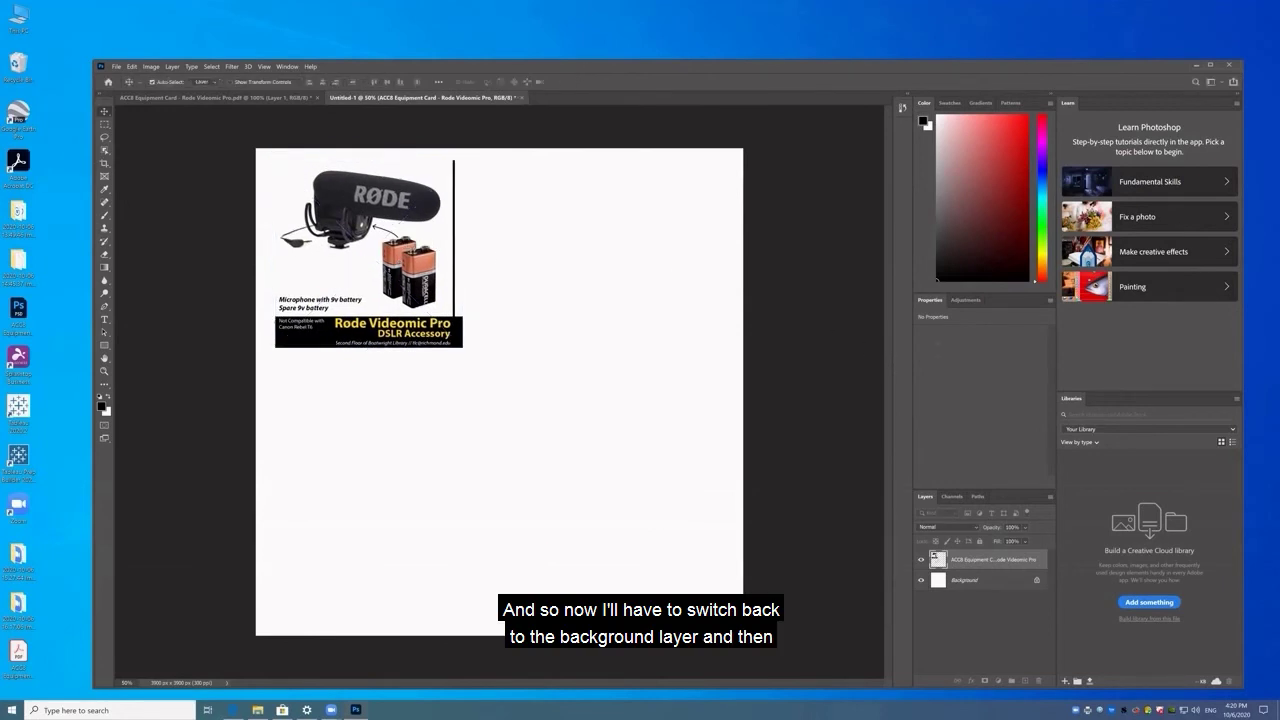
left_click(965, 580)
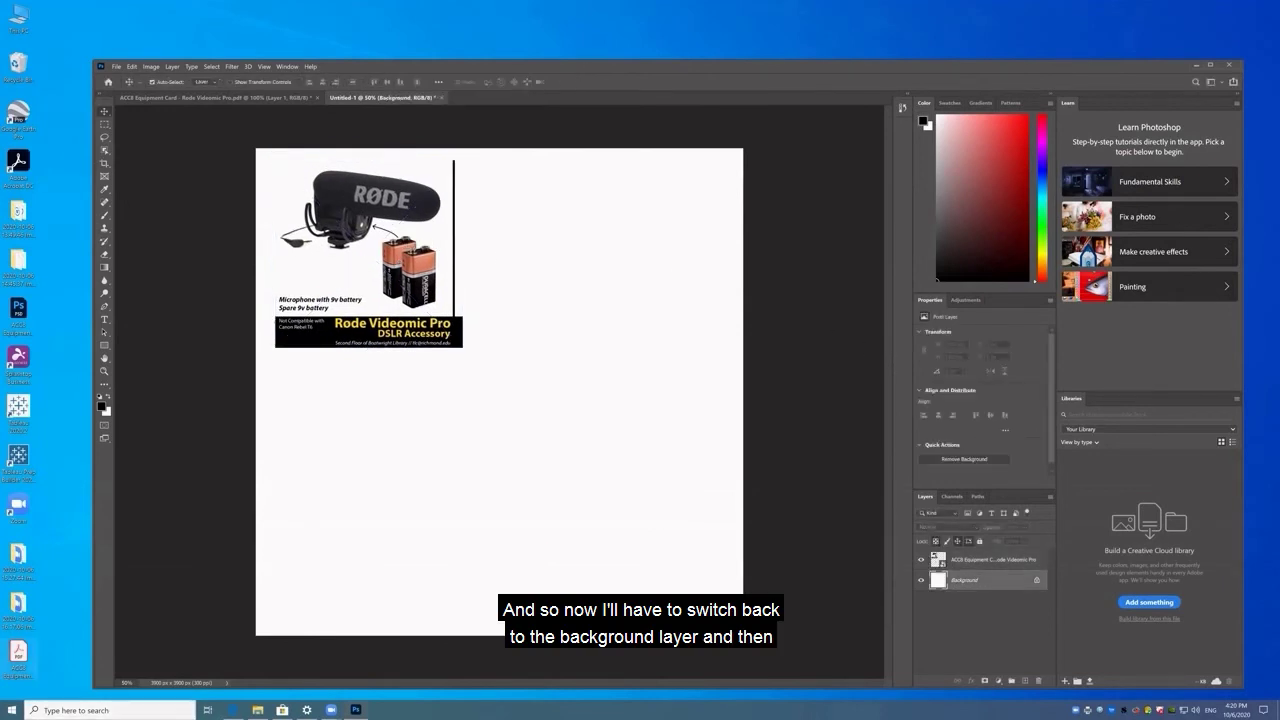
left_click_drag(560, 268, 631, 278)
left_click_drag(477, 434, 557, 346)
key("Return")
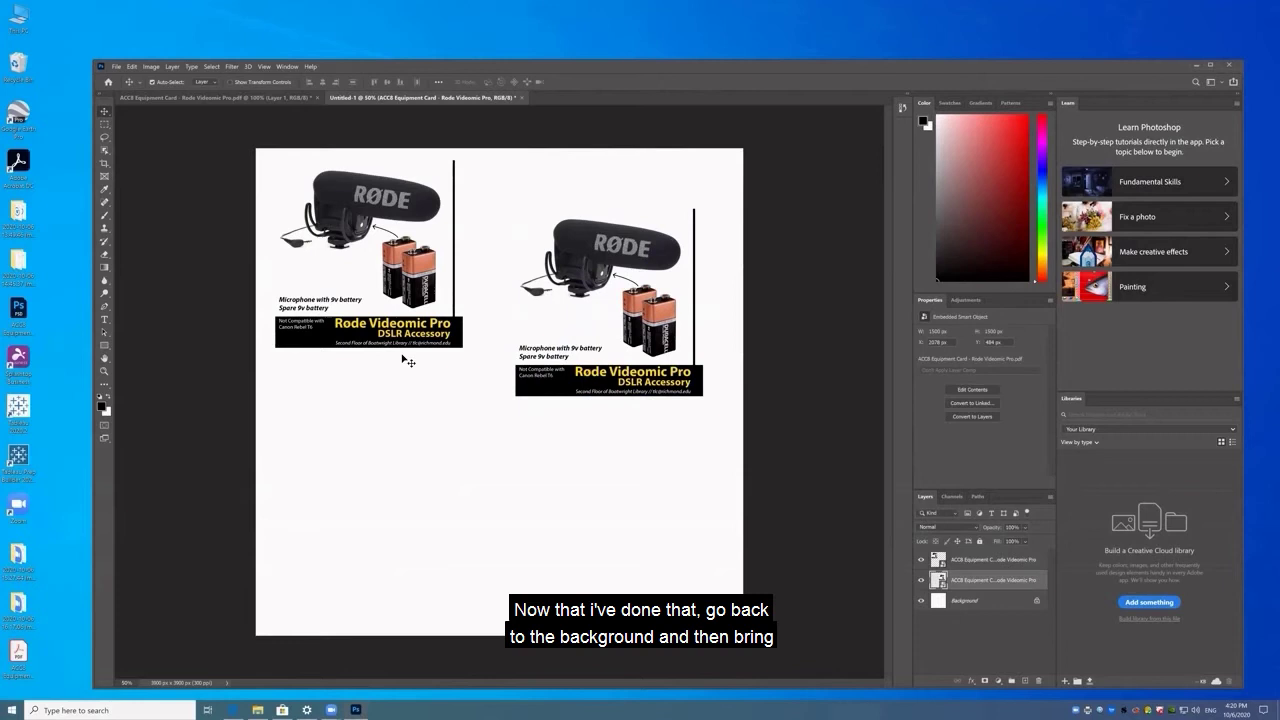
Add the third and fourth cards in the lower-left and lower-right quadrants, aligning the top row.
left_click_drag(372, 280, 390, 330)
key("ctrl+v")
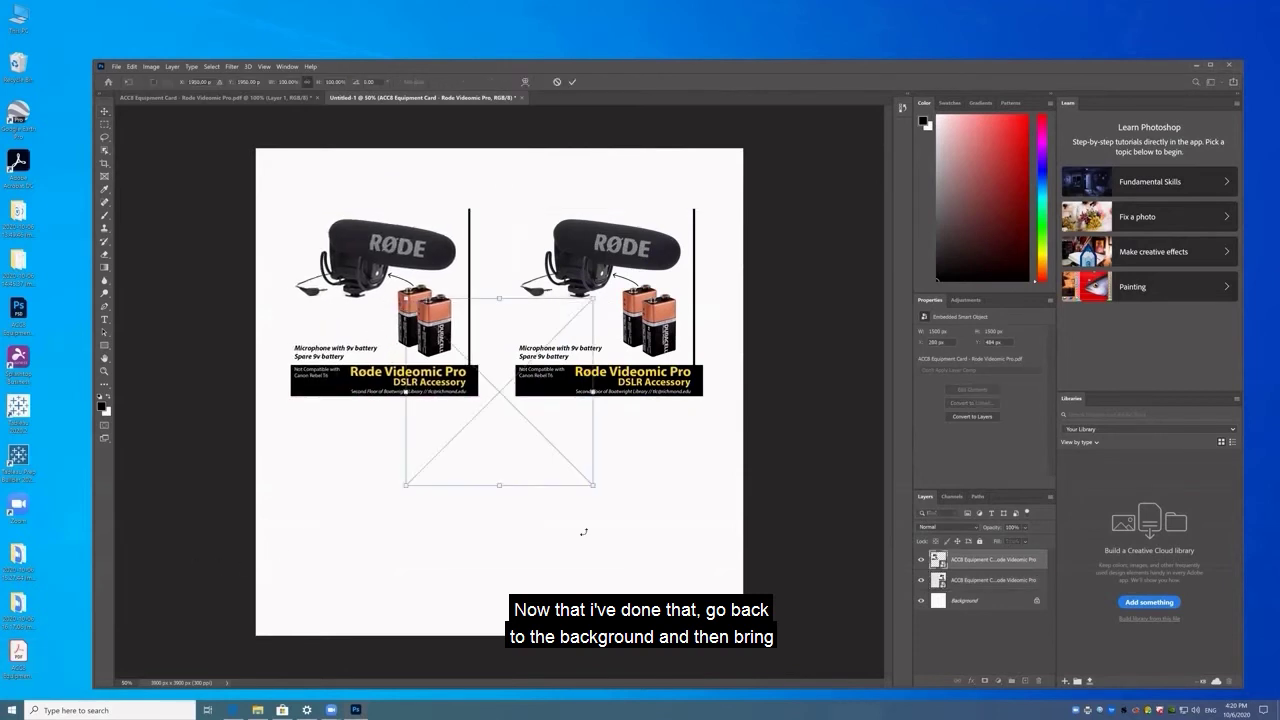
left_click_drag(540, 394, 394, 575)
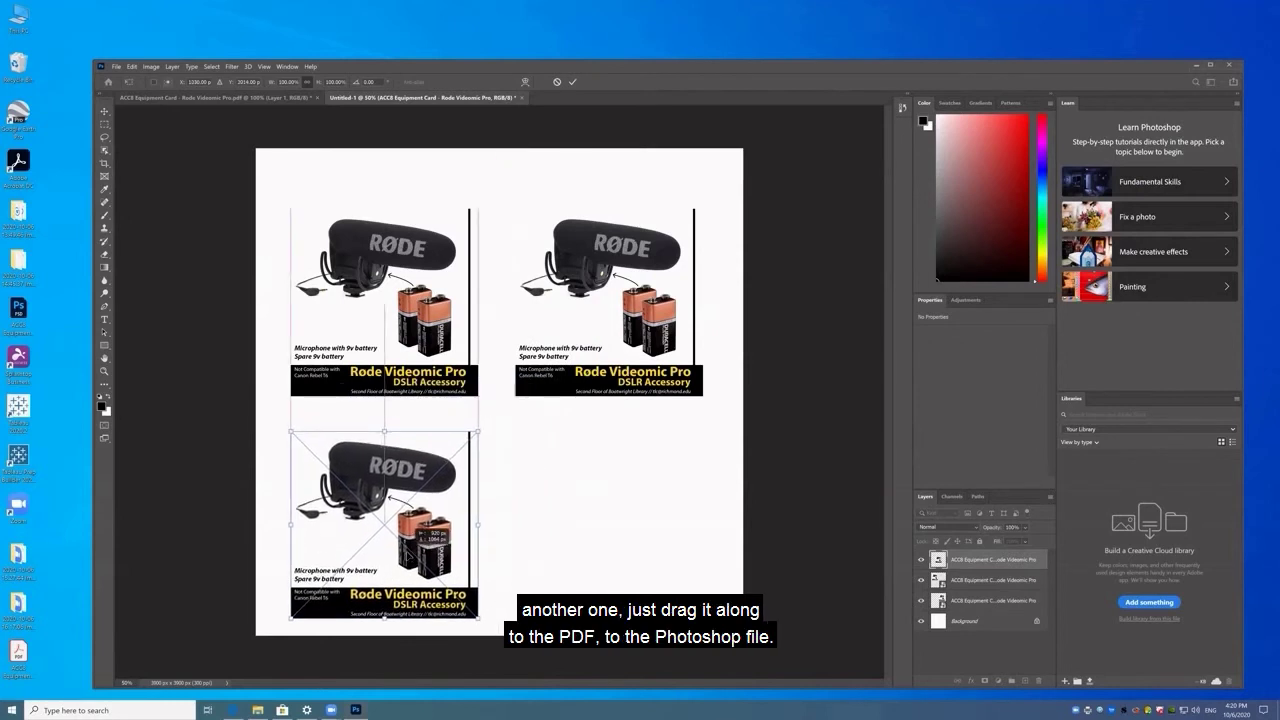
left_click(980, 621)
left_click_drag(18, 655, 629, 543)
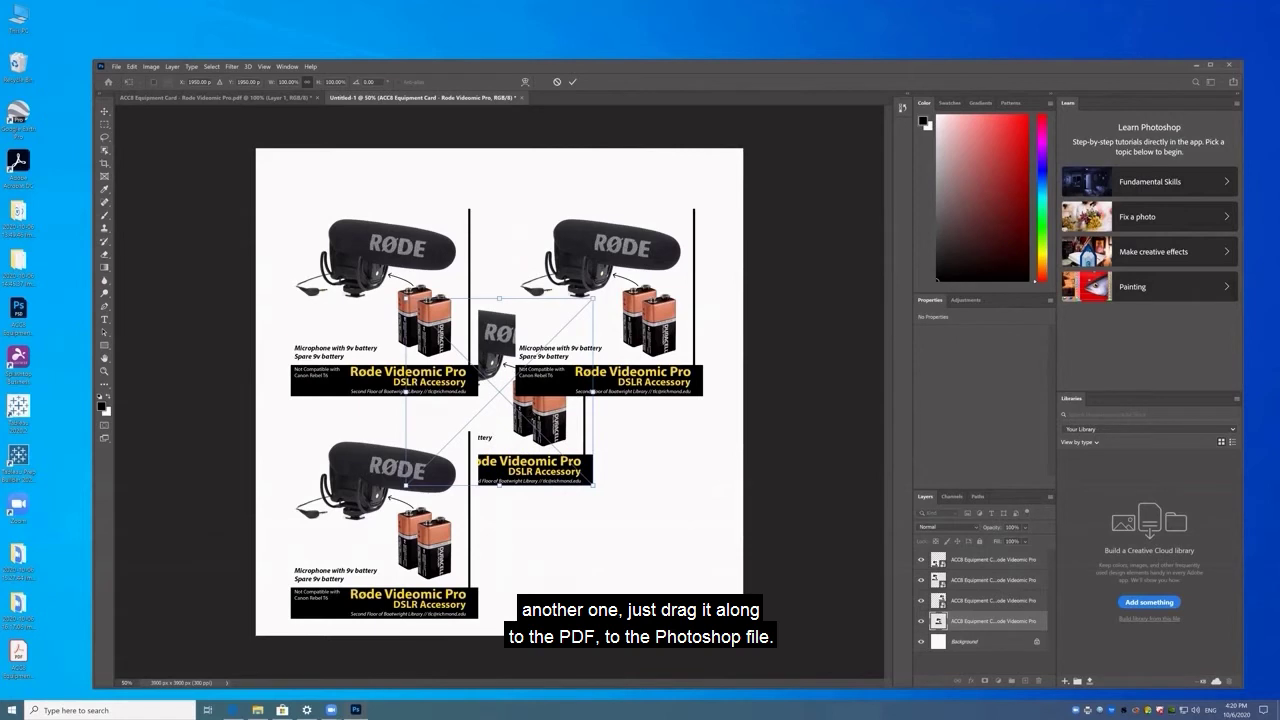
left_click_drag(533, 412, 637, 532)
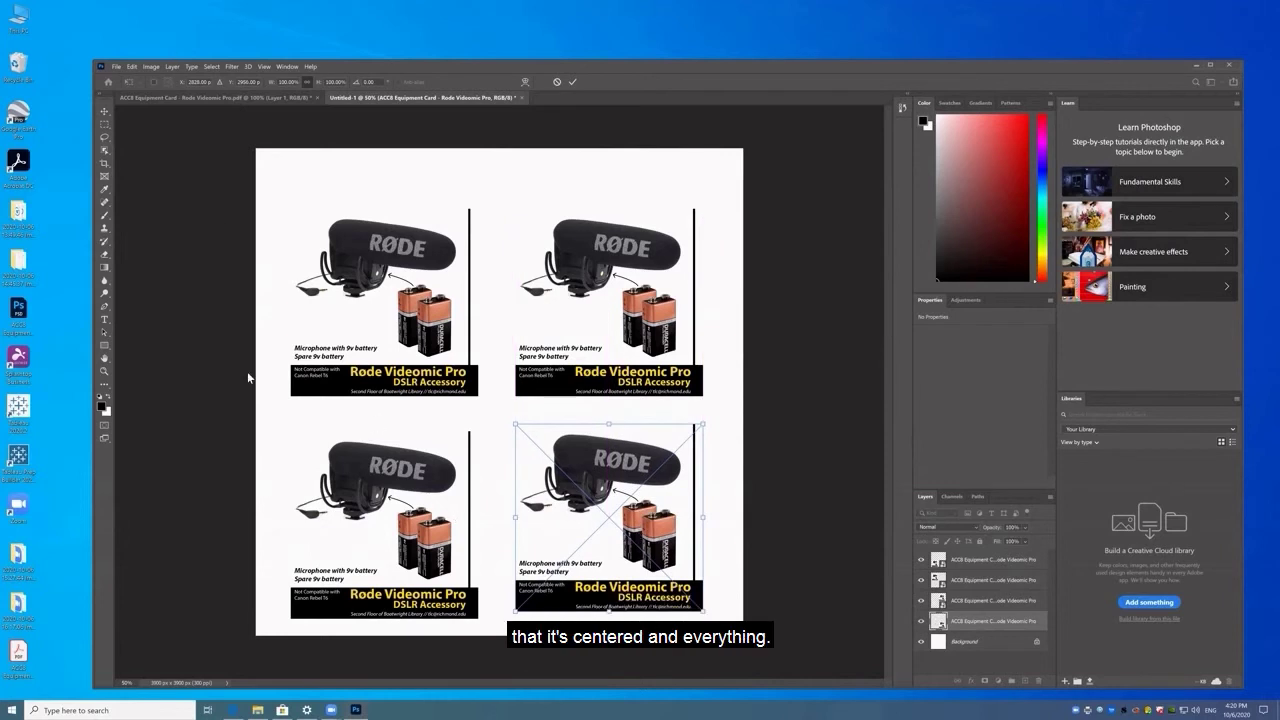
key("Return")
left_click_drag(357, 259, 357, 243)
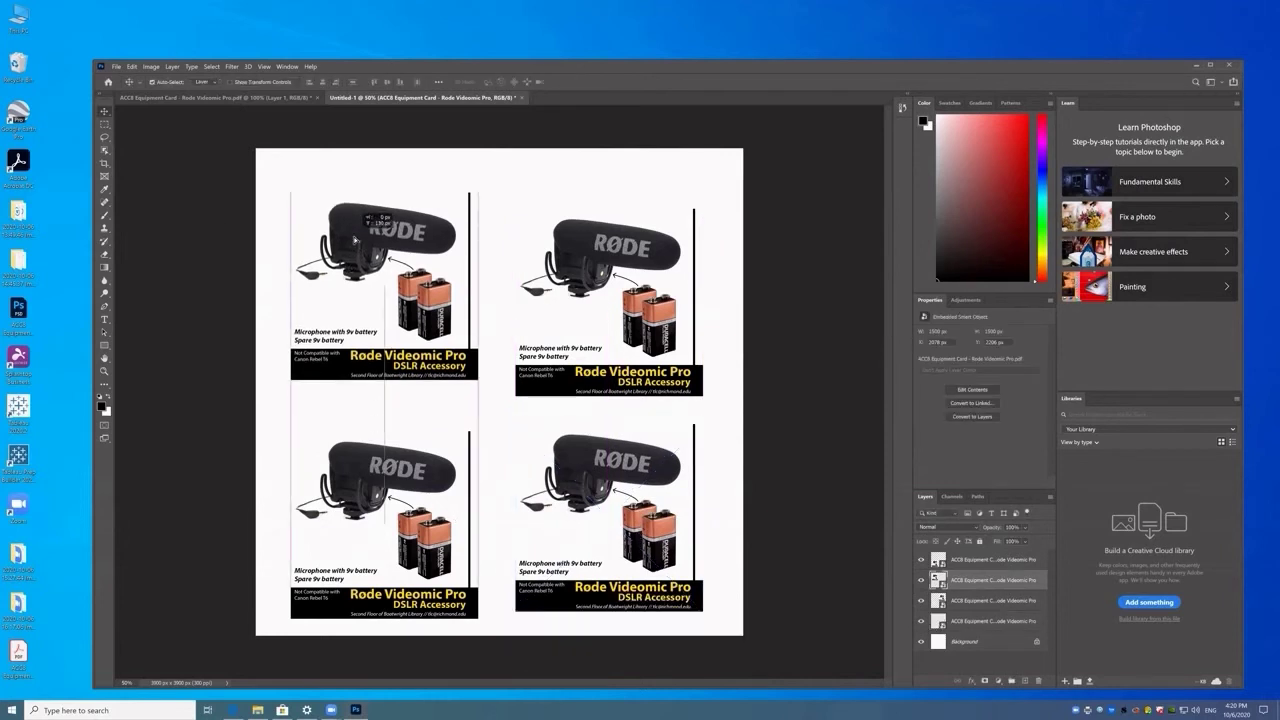
Open Print and its Print Settings to reach the HP Designjet Z6800 printing preferences.
left_click(117, 66)
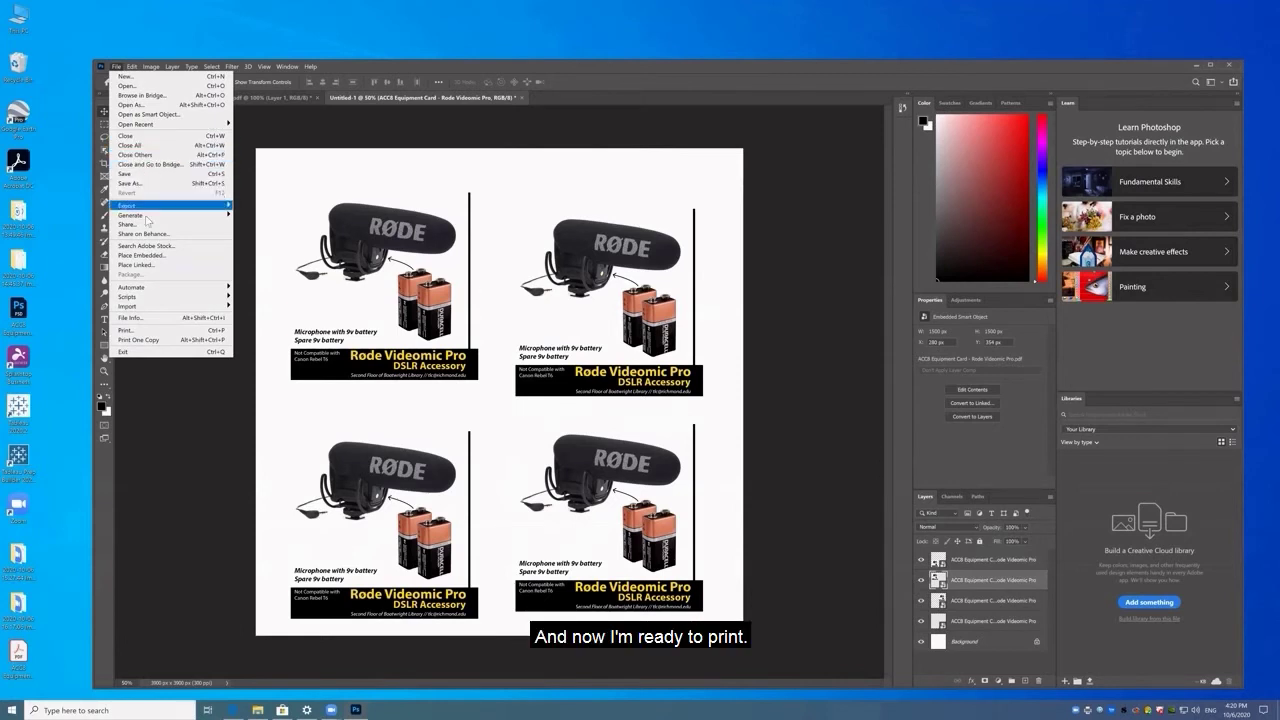
left_click(139, 326)
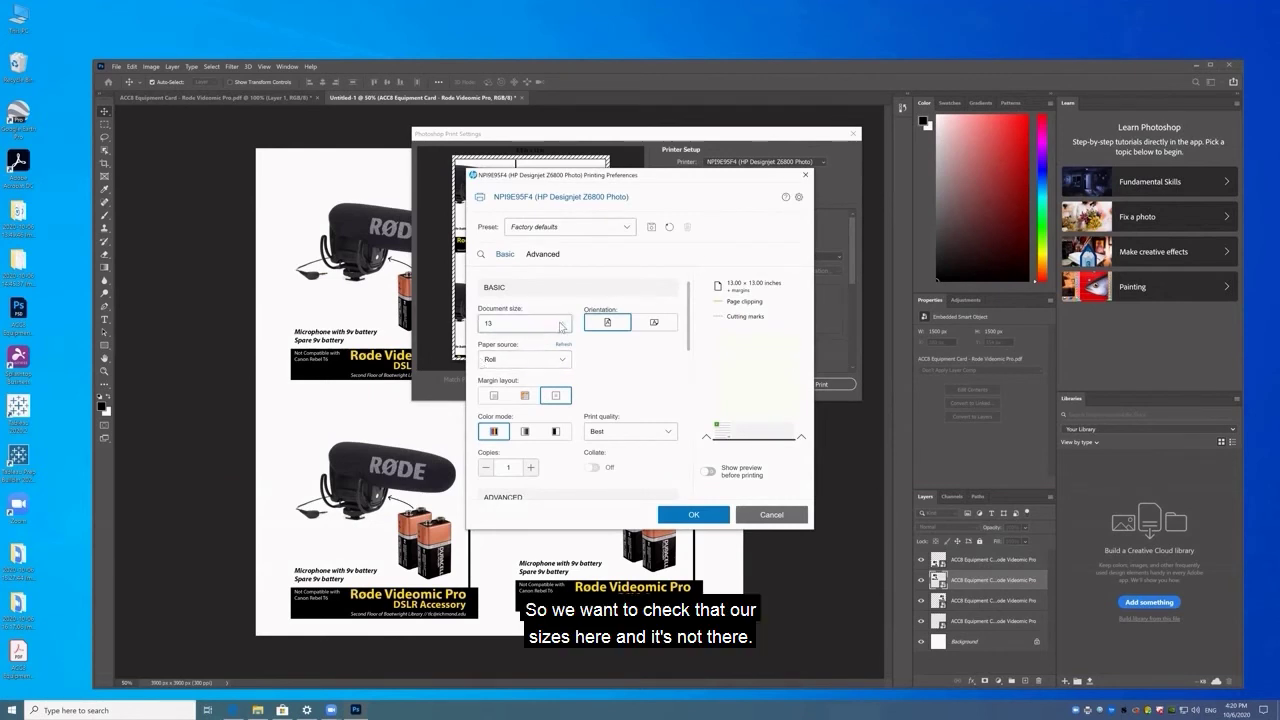
Create a custom 13 × 13 inch document size, rename it Custom 14, and save it.
left_click(561, 326)
scroll(556, 470, "down", 5)
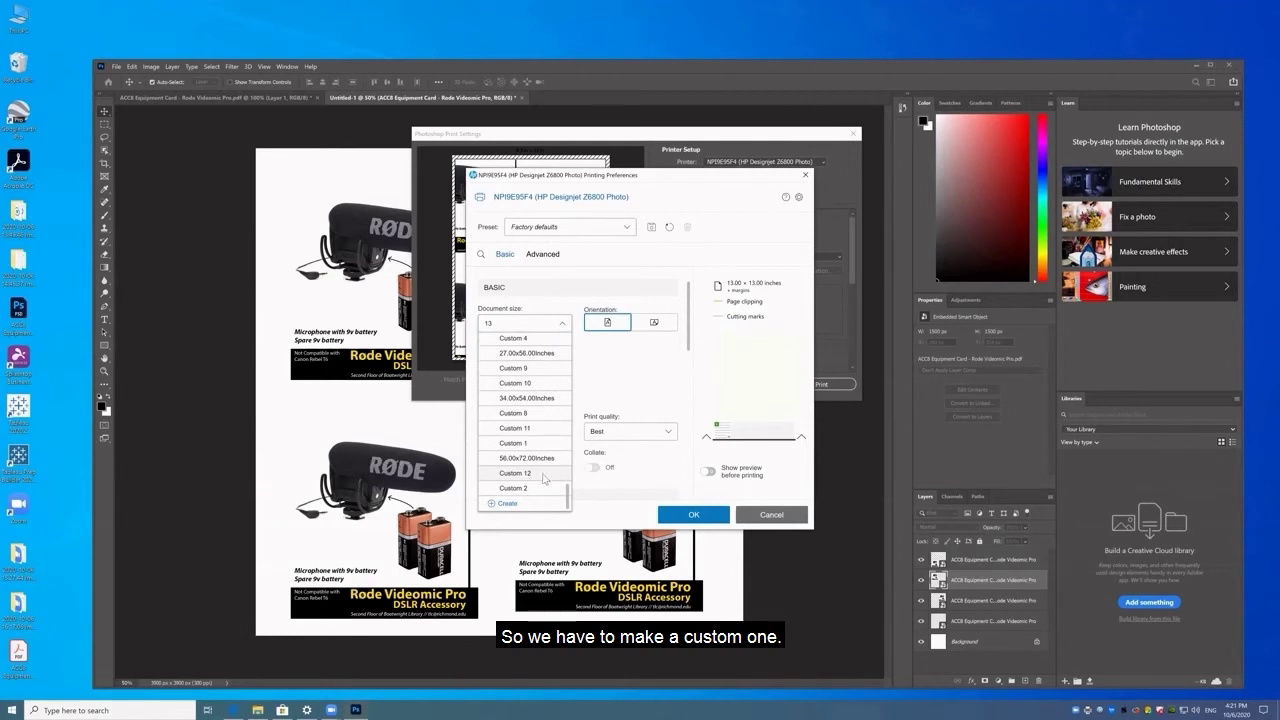
left_click(491, 507)
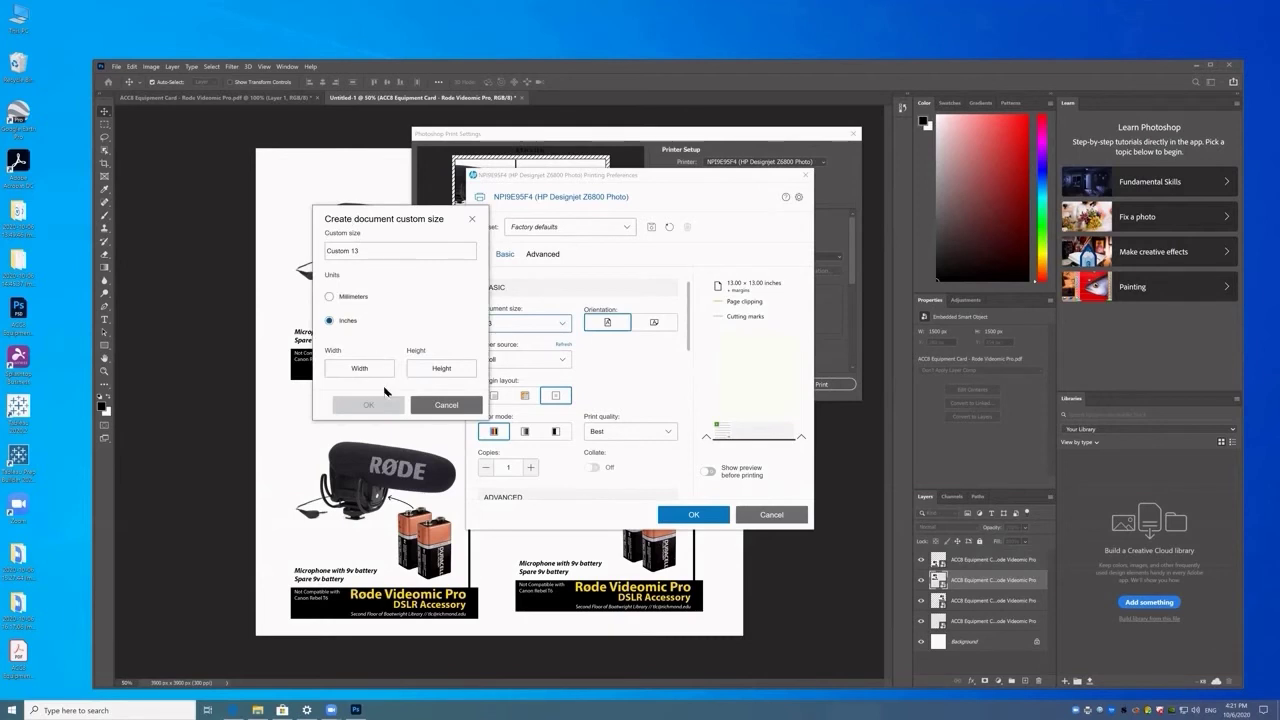
left_click(374, 372)
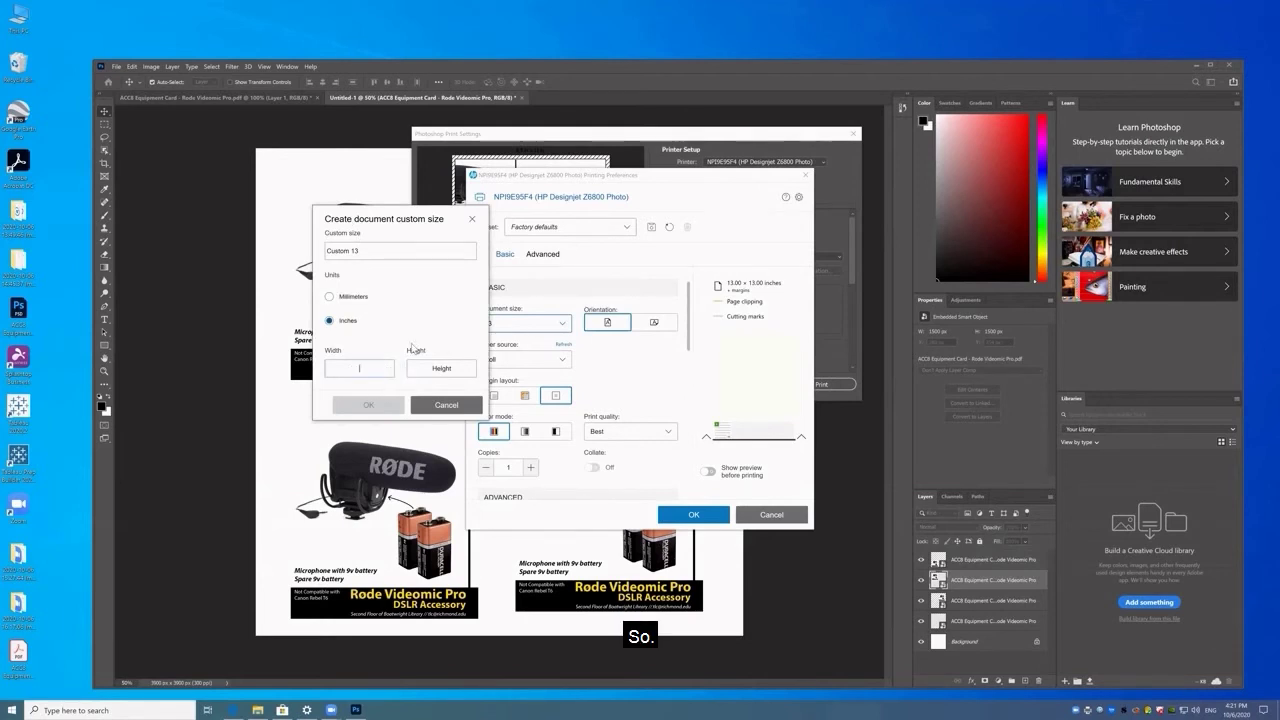
type("13")
key("Tab")
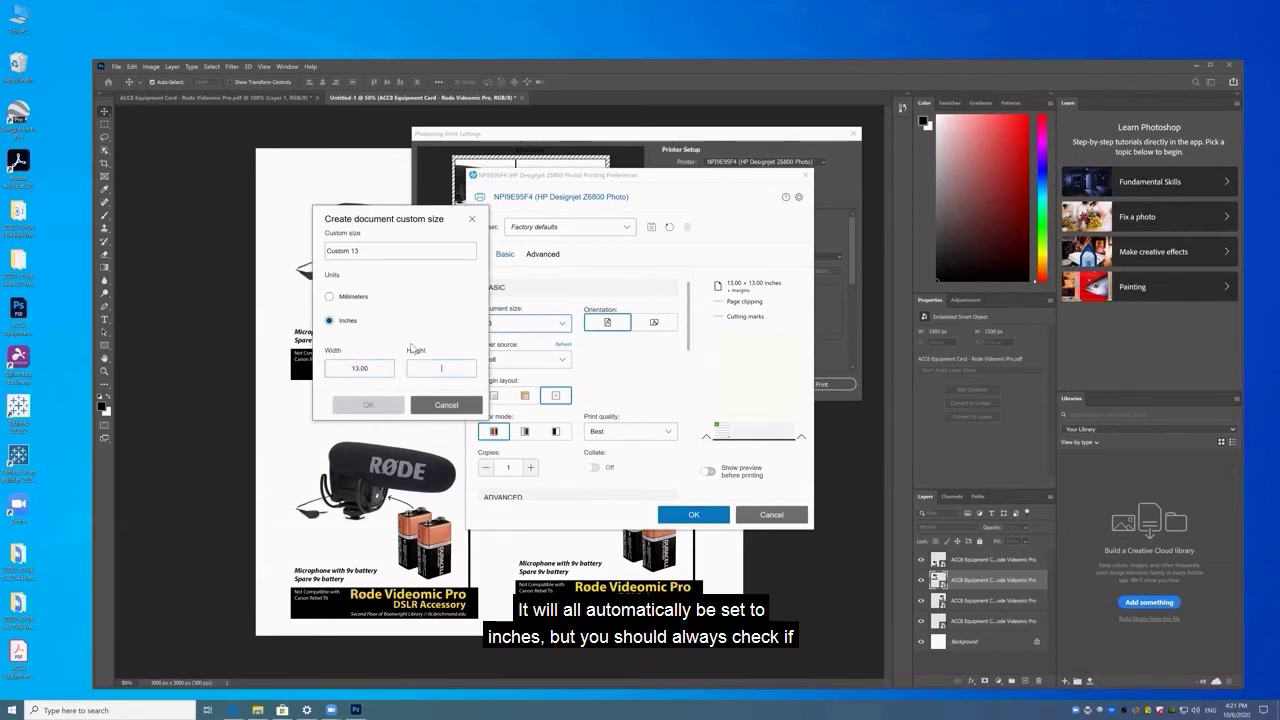
type("13")
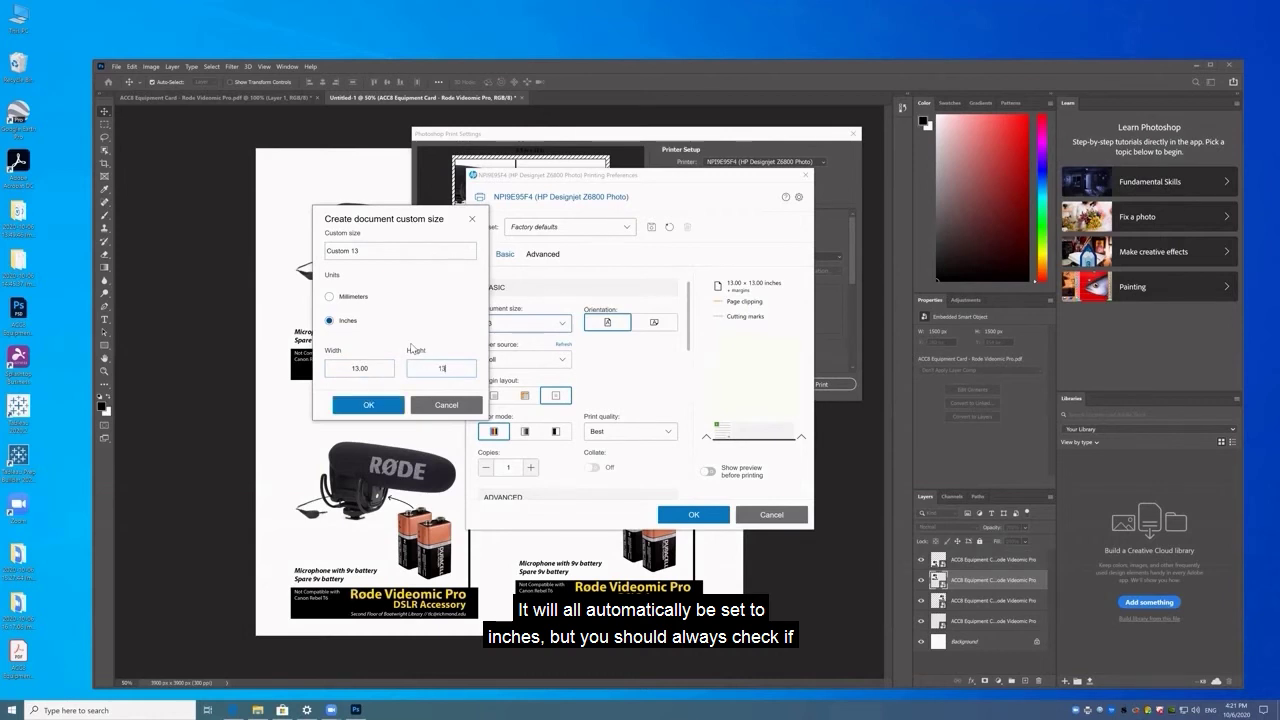
left_click(412, 254)
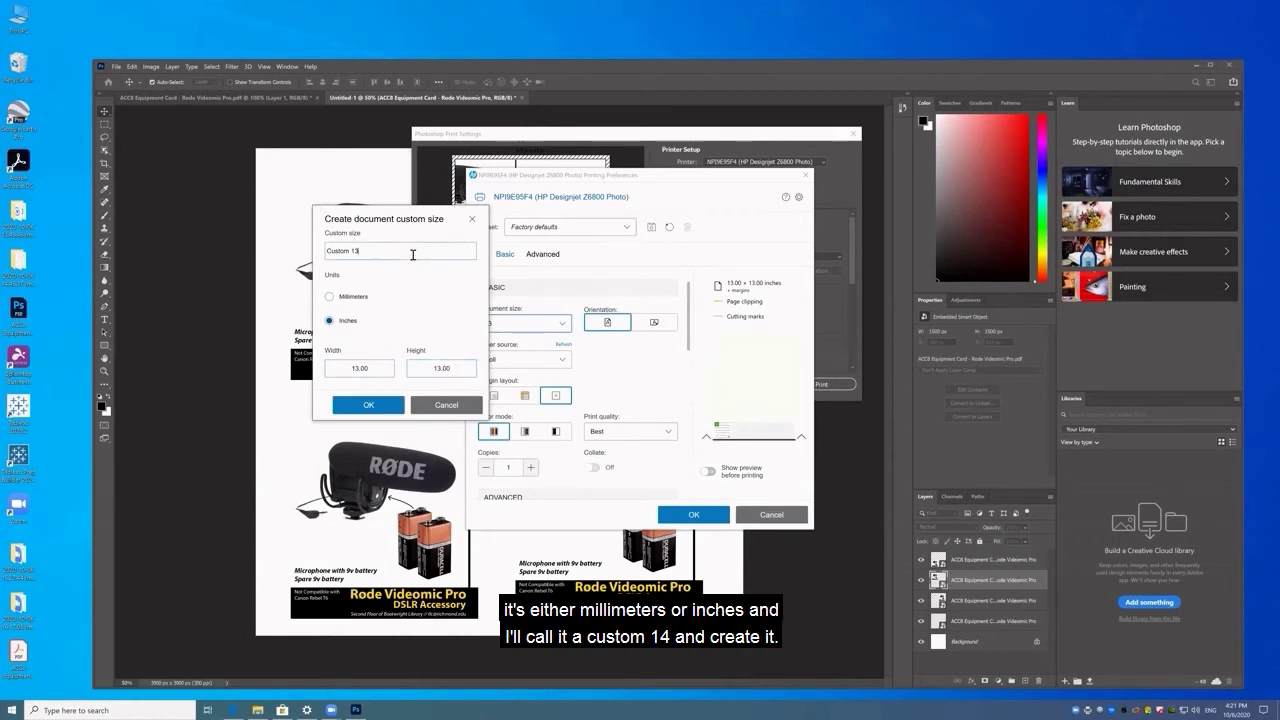
key("BackSpace")
type("4")
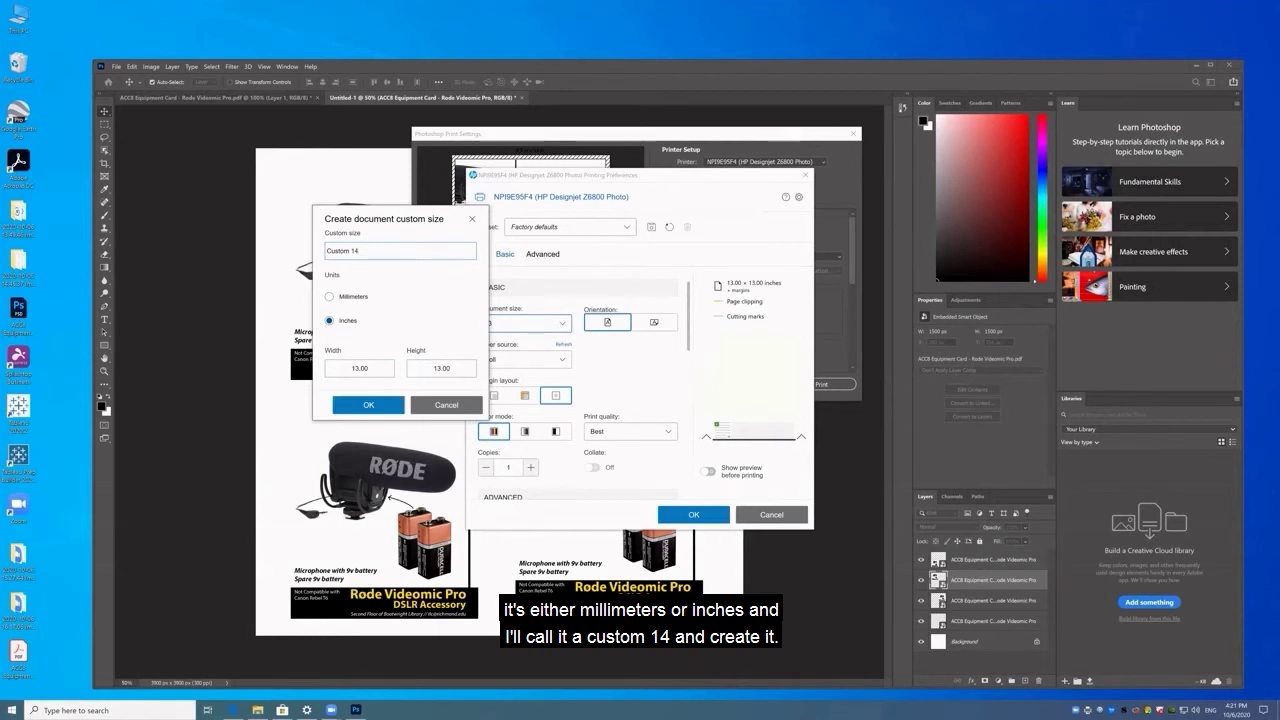
left_click(396, 410)
left_click(555, 326)
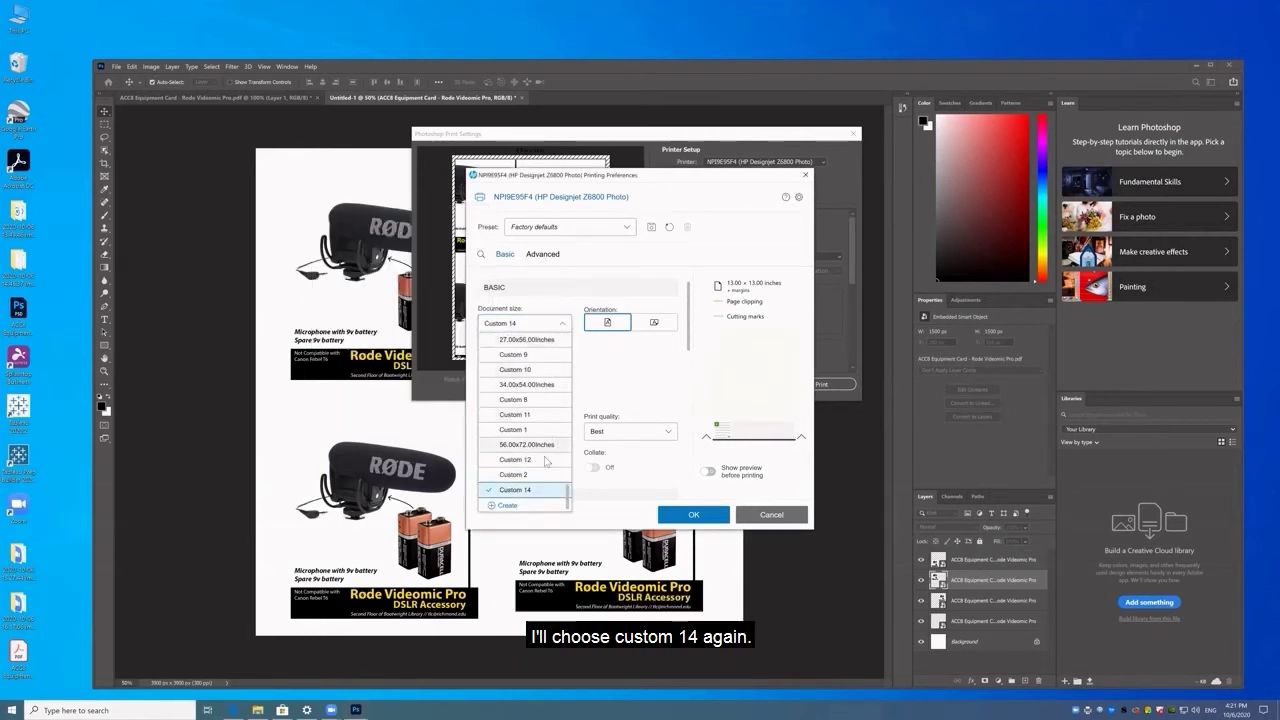
Keep Custom 14 as the document size, with portrait orientation, Roll paper and Best quality.
left_click(537, 491)
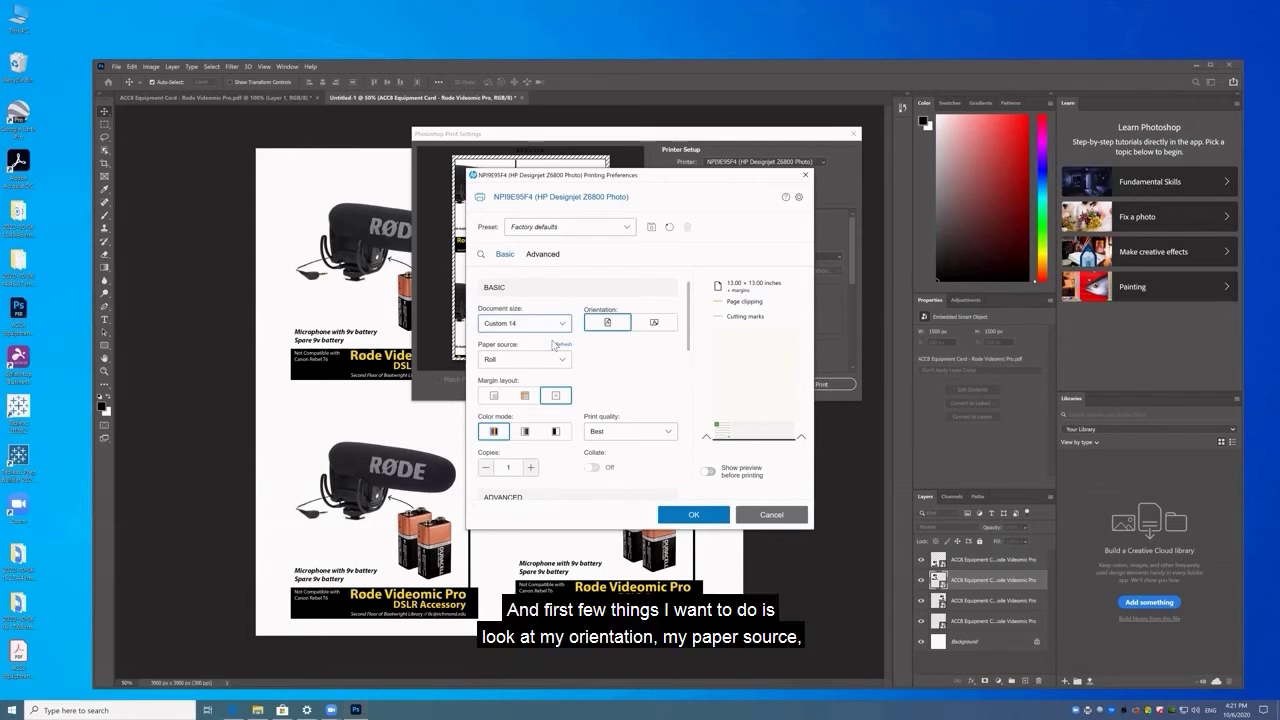
key("alt+space")
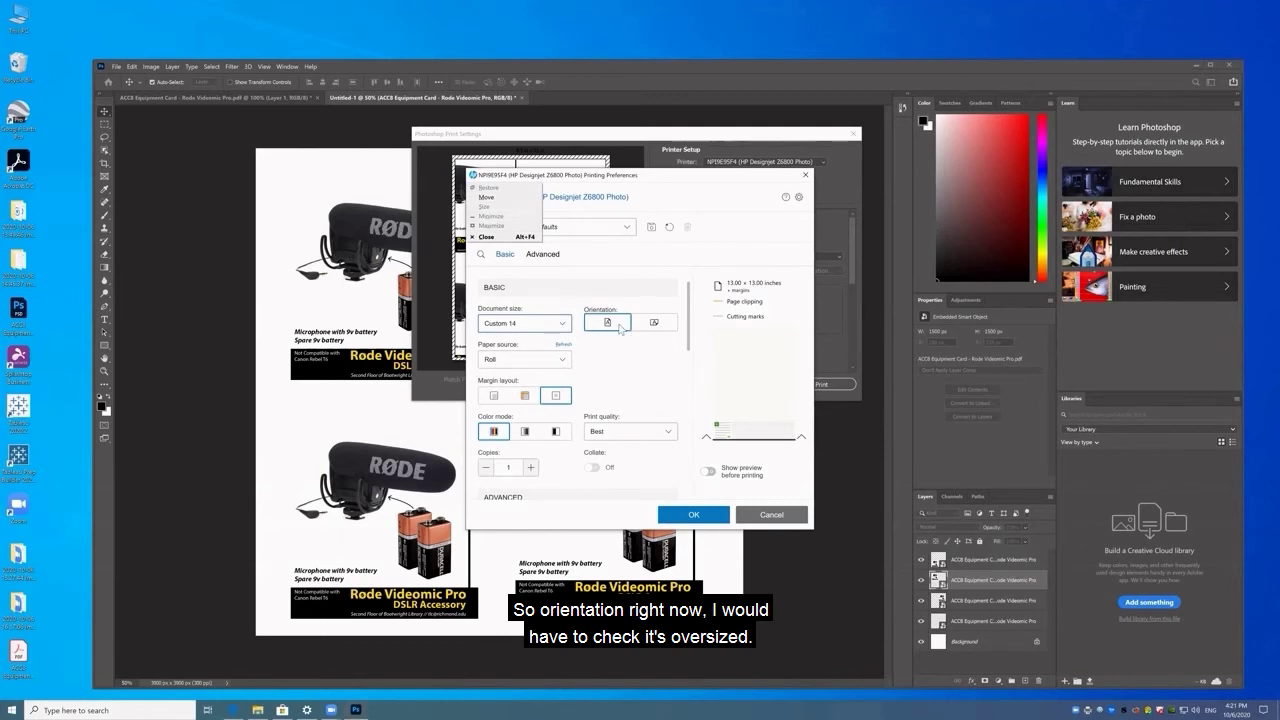
Keep Best print quality and Roll paper source, and apply the printing preferences.
left_click(645, 438)
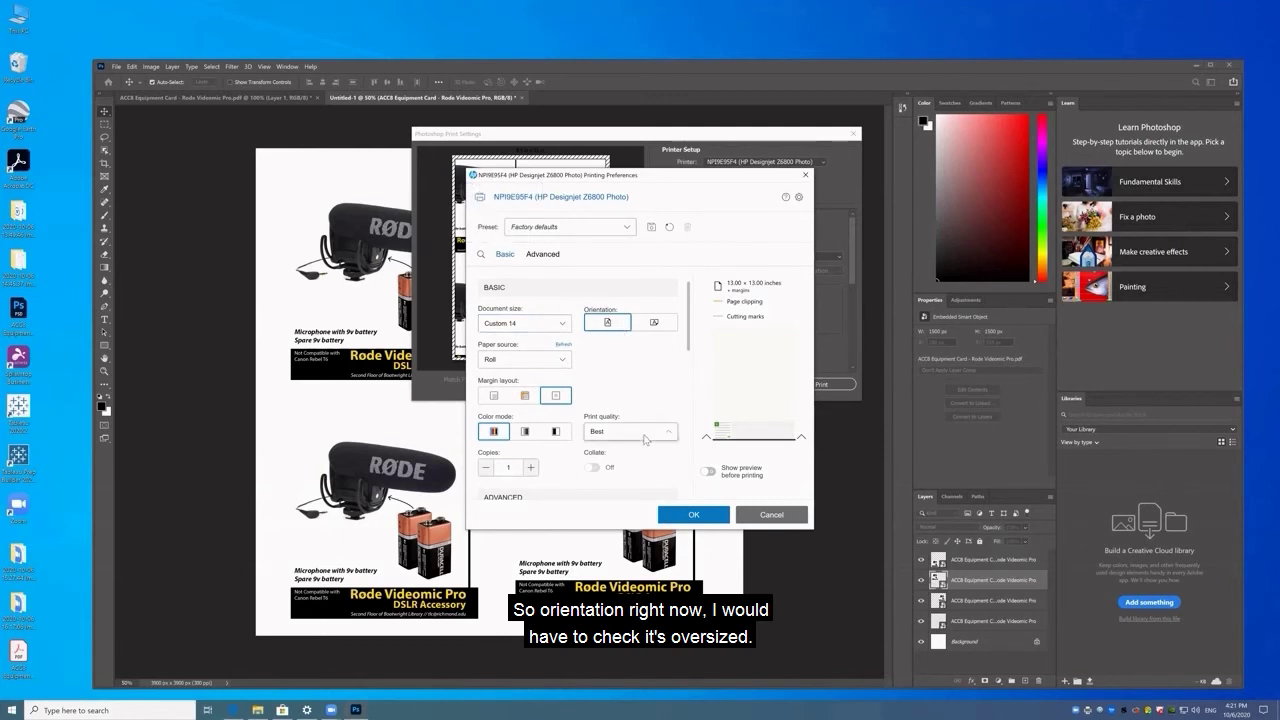
left_click(640, 432)
left_click(650, 400)
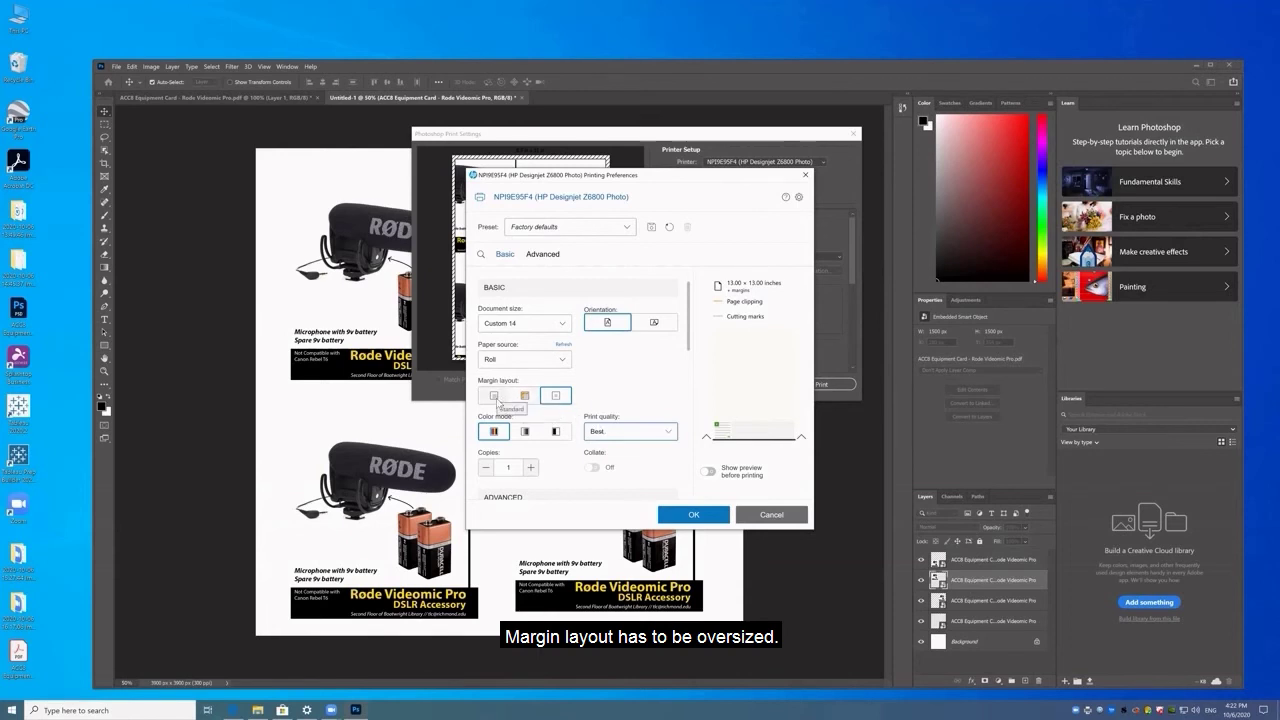
left_click(608, 431)
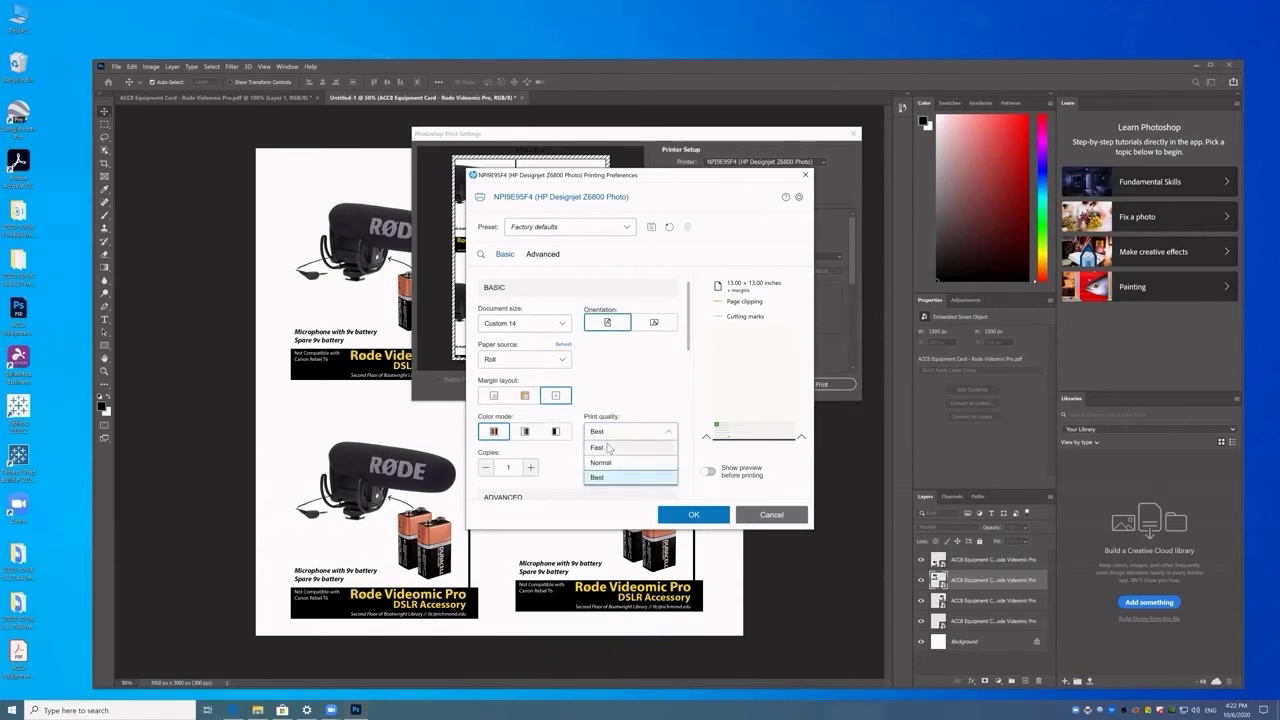
left_click(629, 390)
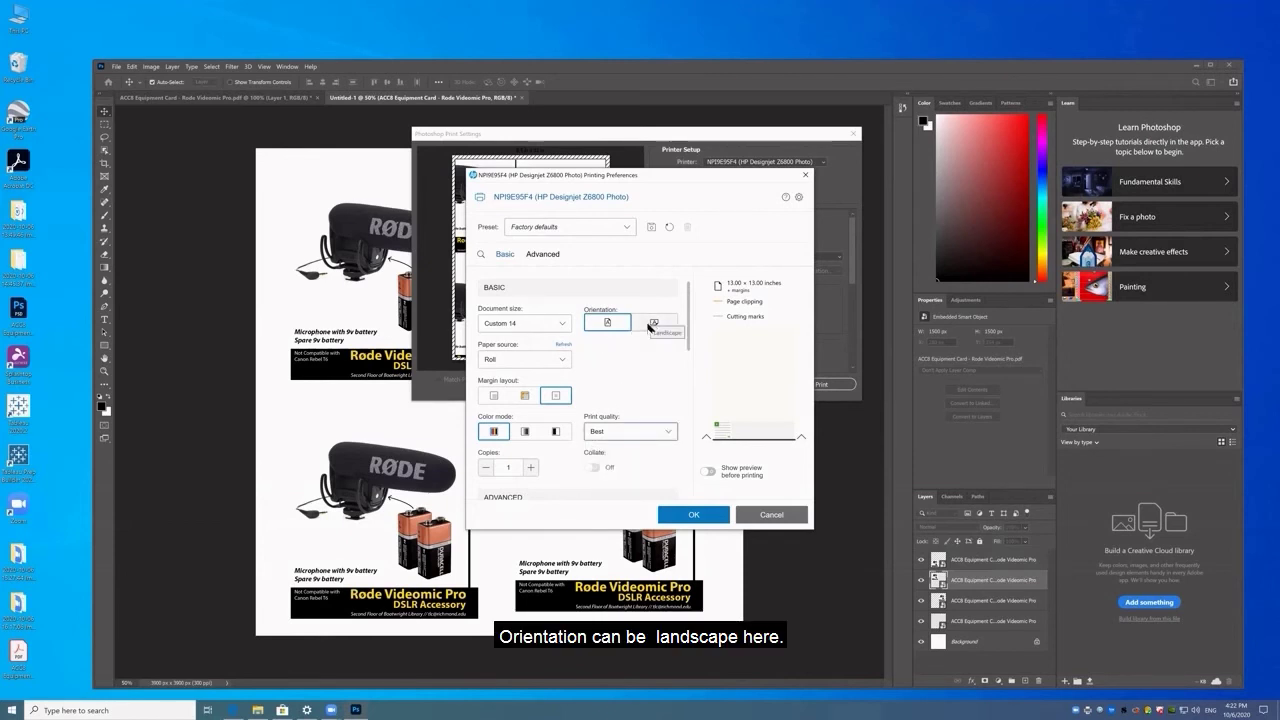
left_click(563, 359)
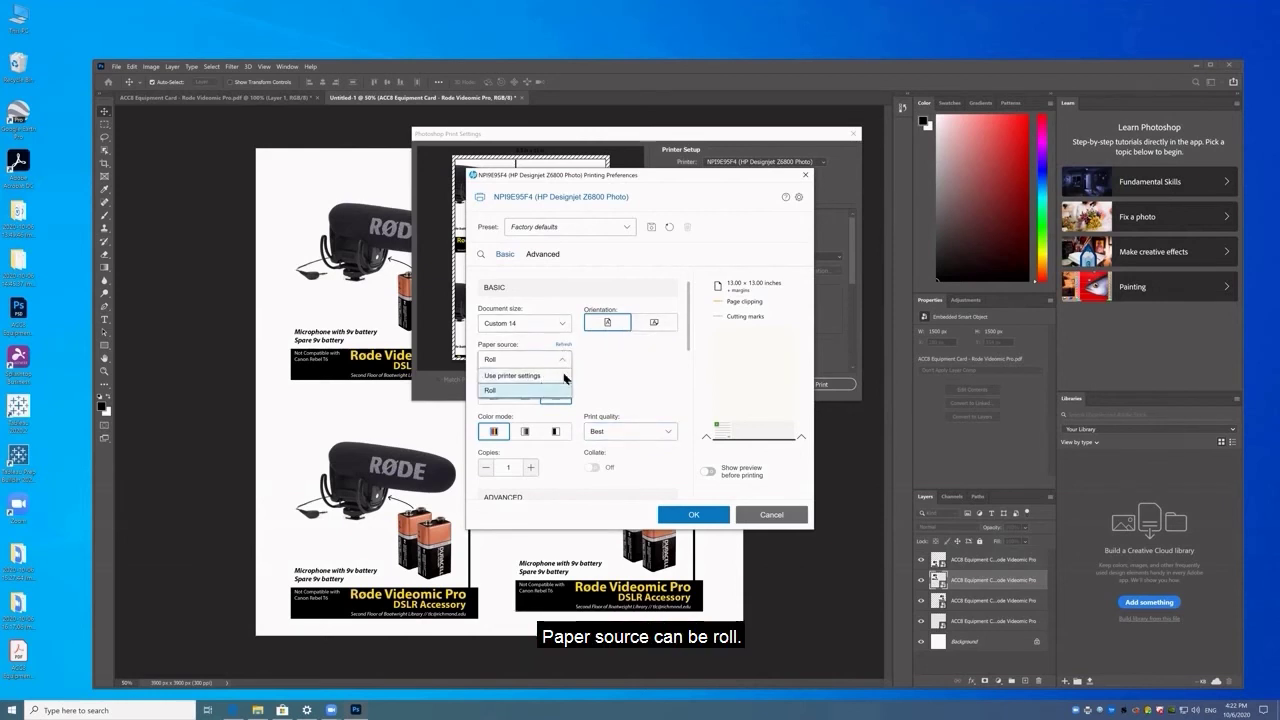
left_click(600, 379)
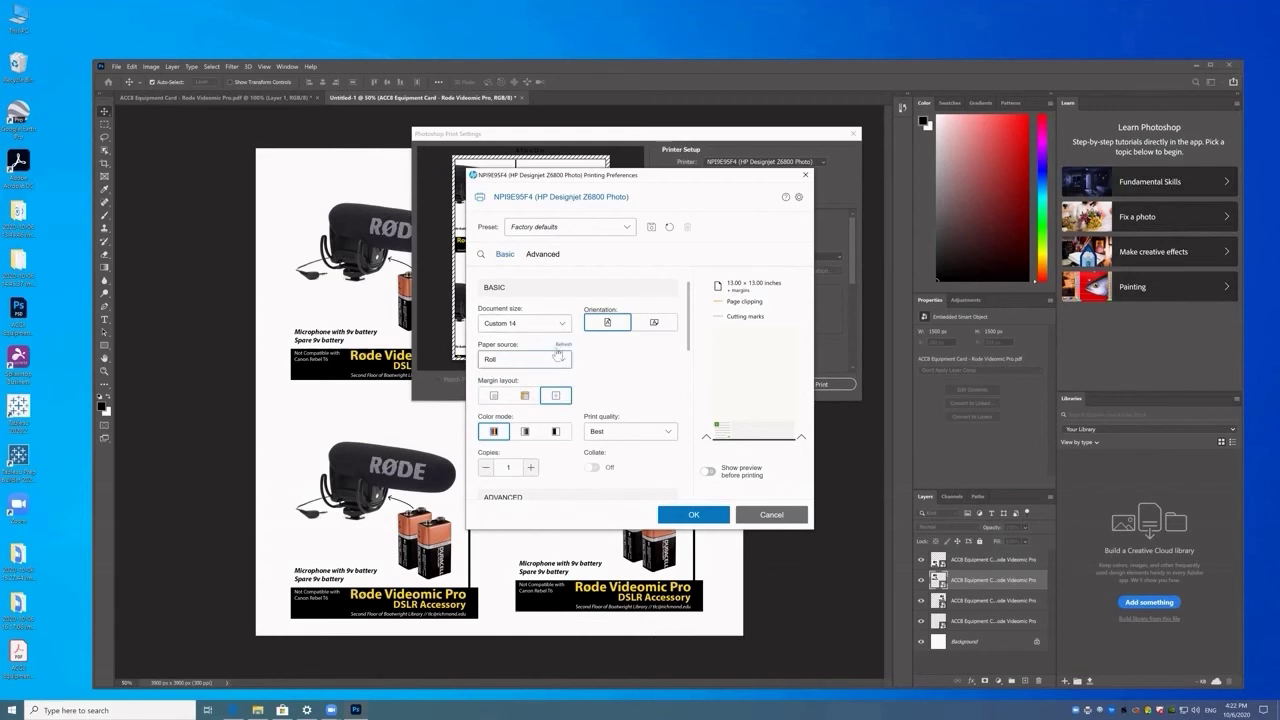
key("Return")
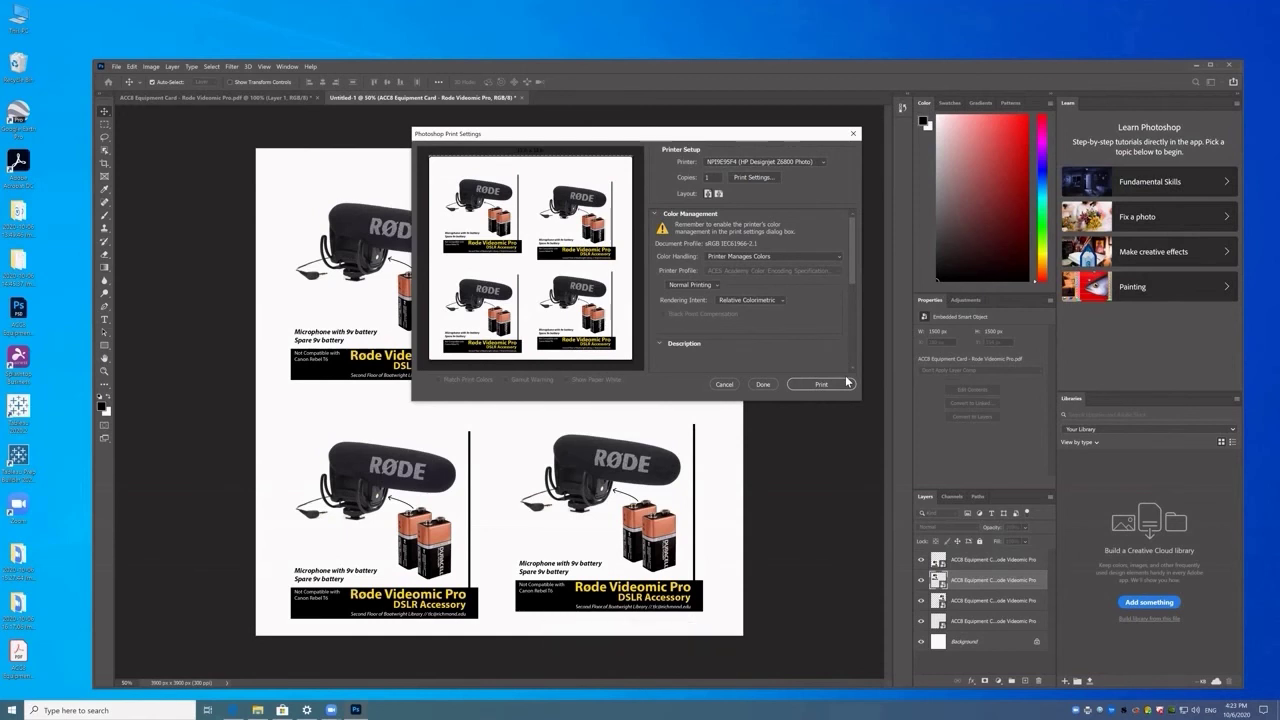
Print the 13 x 13 inch canvas holding four Rode Videomic Pro cards.
left_click(846, 383)
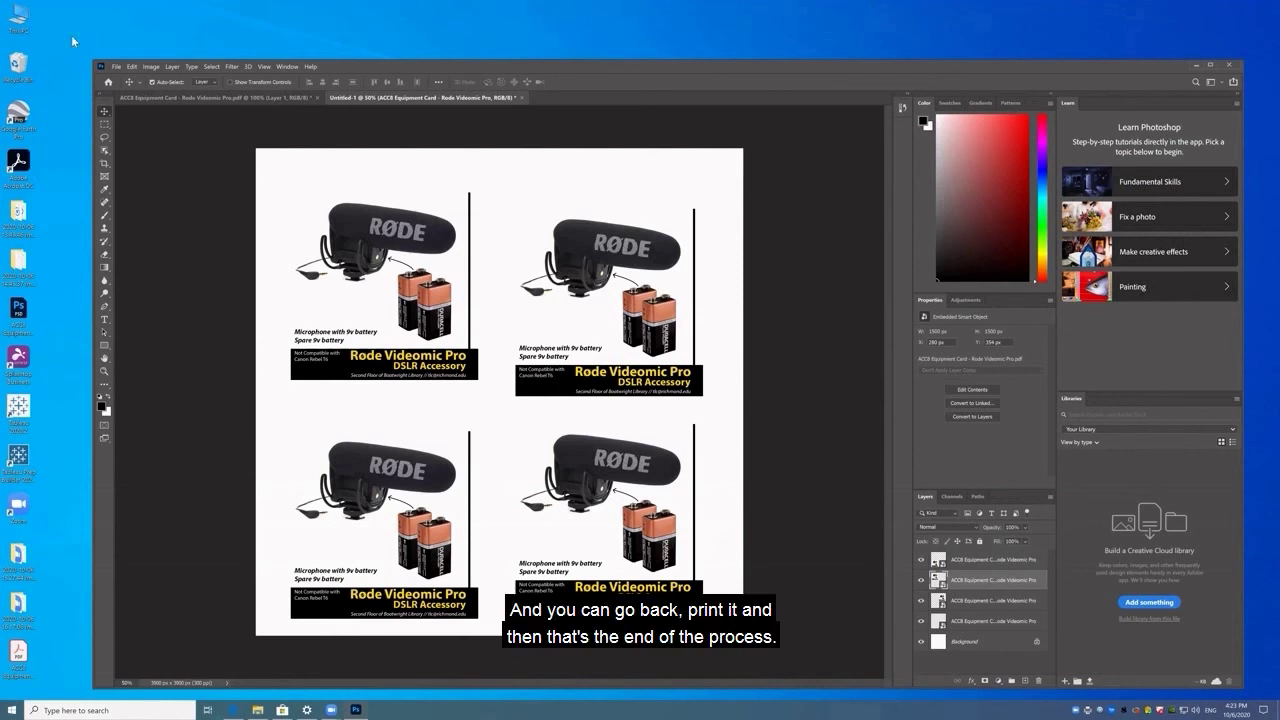
Open the File menu to reach Print One Copy.
left_click(116, 66)
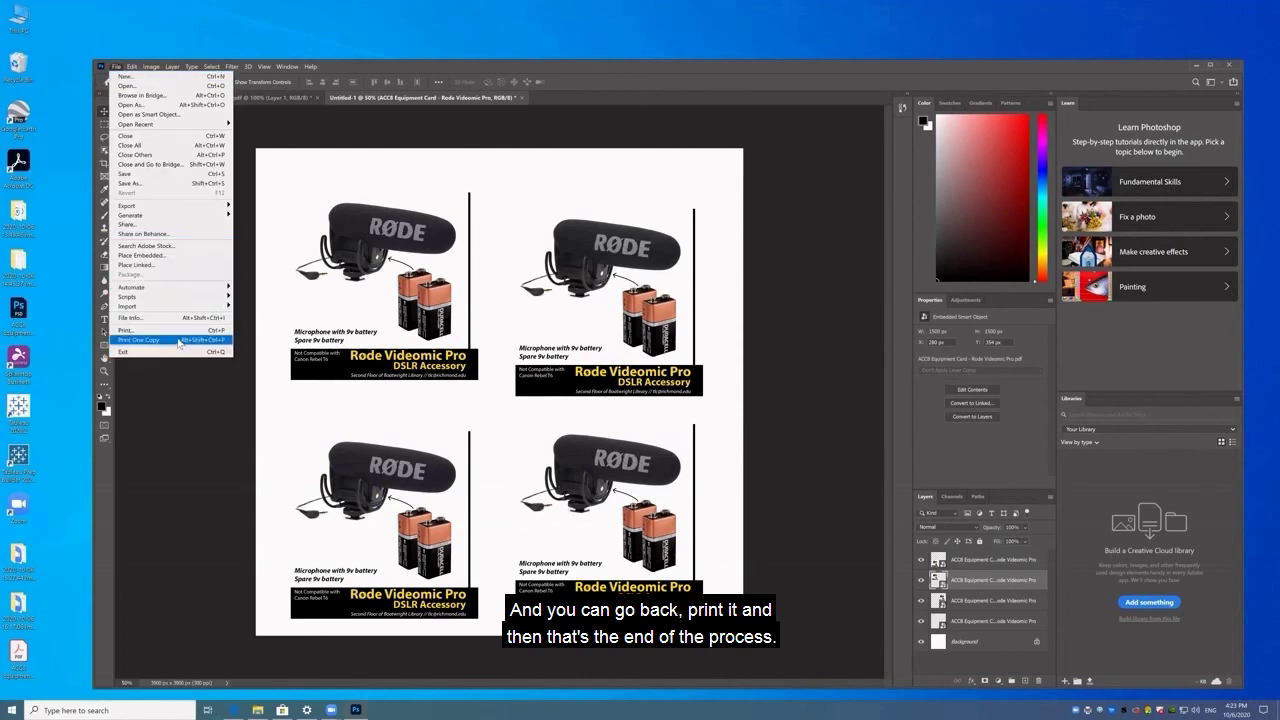